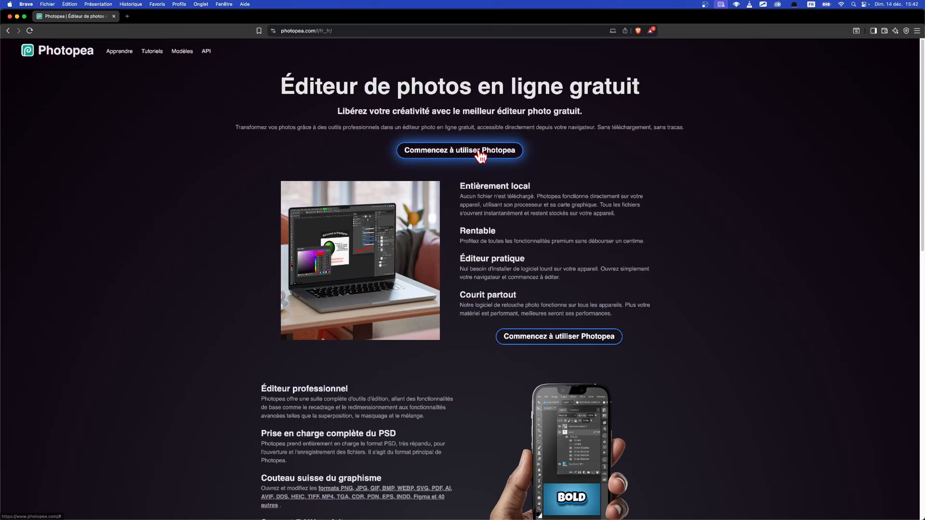
Step: Launch the Photopea editor from its home page, bring up a new blank project and view the file commands
{"action": "left_click", "coordinate": [481, 157]}
{"action": "left_click", "coordinate": [367, 127]}
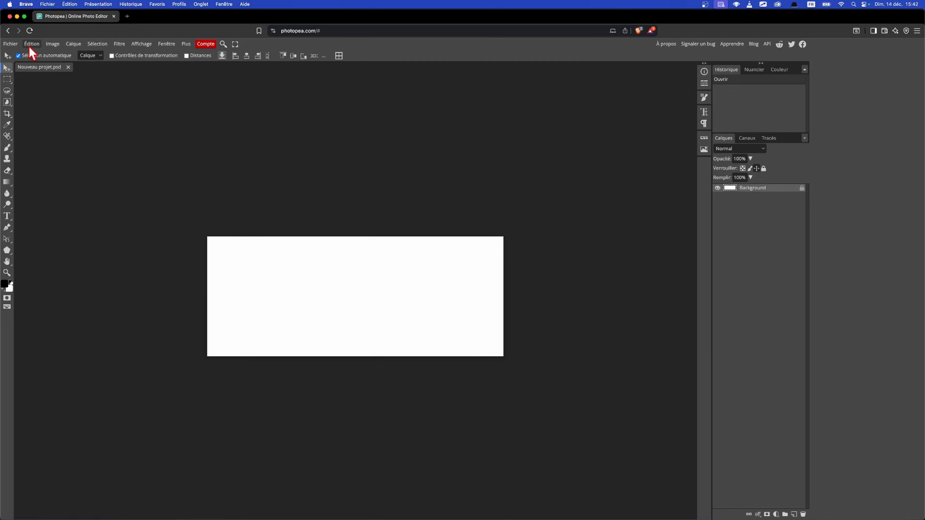
{"action": "left_click", "coordinate": [16, 41]}
{"action": "mouse_move", "coordinate": [49, 153]}
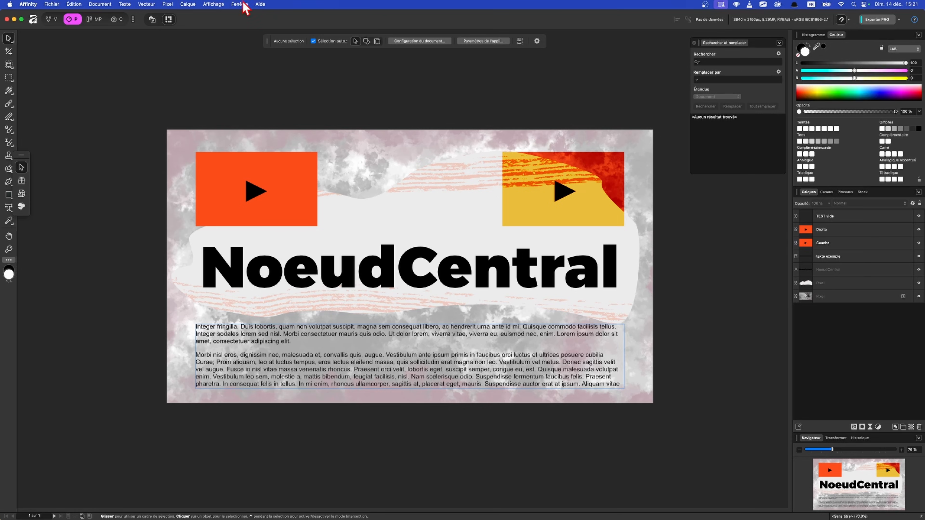
Step: Switch to Affinity, compare the Vector and Pixel workspaces, and select the pale brushed shape to inspect it before clearing the selection
{"action": "left_click", "coordinate": [55, 19]}
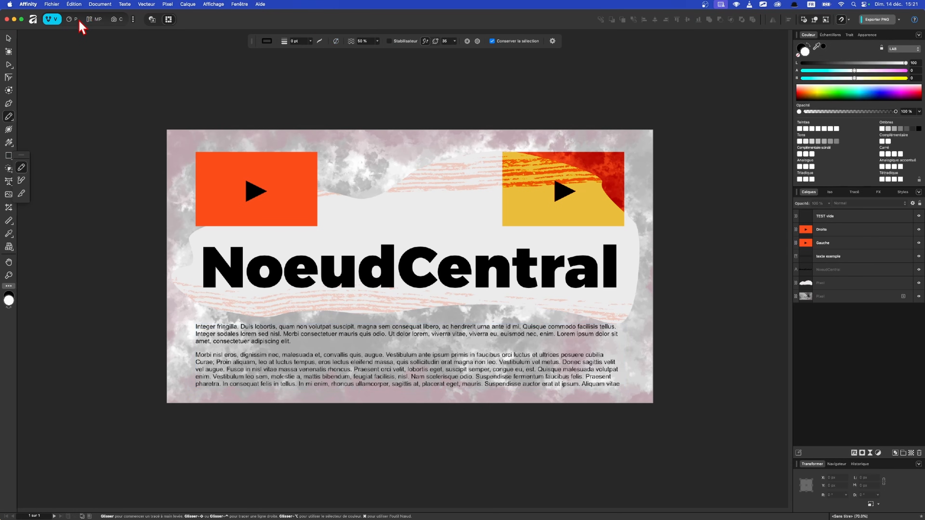
{"action": "left_click", "coordinate": [78, 20]}
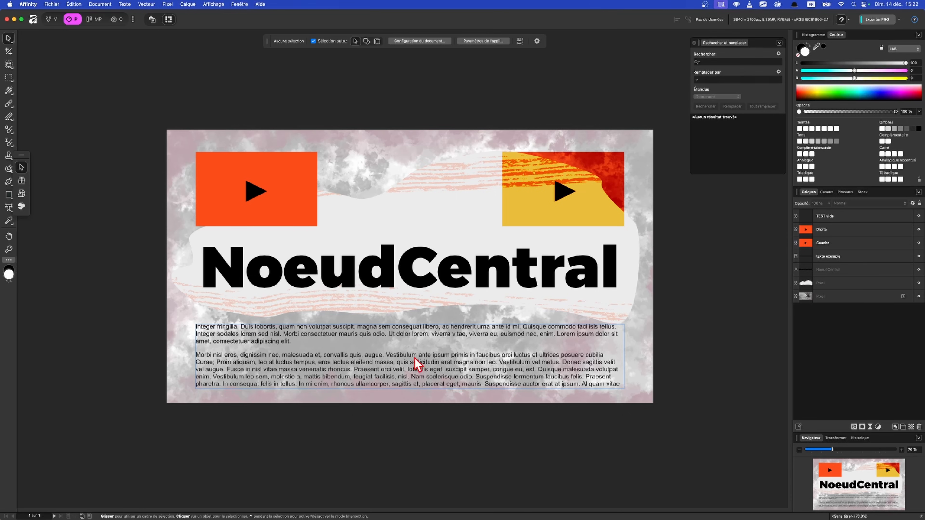
{"action": "left_click", "coordinate": [439, 192]}
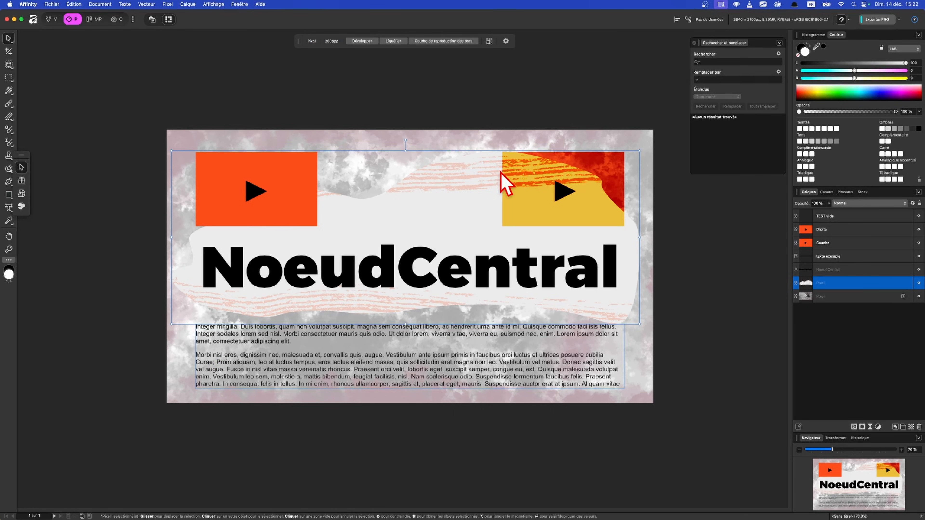
{"action": "left_click", "coordinate": [722, 197]}
{"action": "left_click", "coordinate": [348, 153]}
{"action": "left_click", "coordinate": [159, 102]}
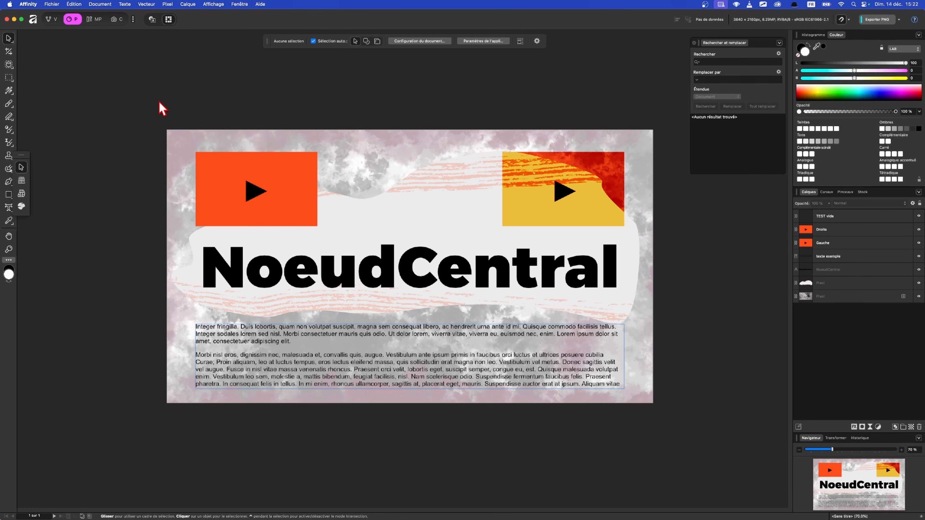
Step: Paint a black cloud-textured brush stroke between the two play thumbnails and undo it
{"action": "left_click", "coordinate": [9, 103]}
{"action": "mouse_move", "coordinate": [392, 141]}
{"action": "left_mouse_down"}
{"action": "mouse_move", "coordinate": [378, 165]}
{"action": "mouse_move", "coordinate": [401, 168]}
{"action": "left_mouse_up"}
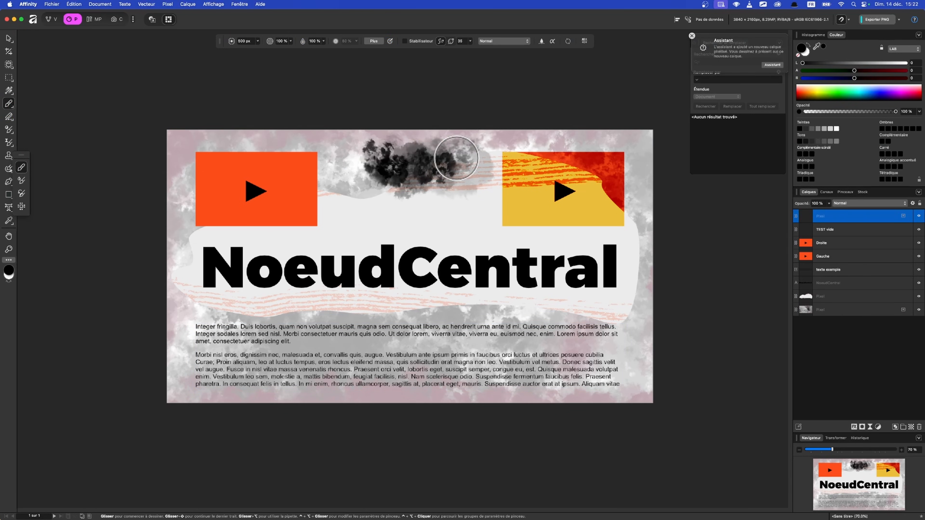
{"action": "key", "text": "super+z"}
{"action": "key", "text": "super+z"}
{"action": "key", "text": "super+z"}
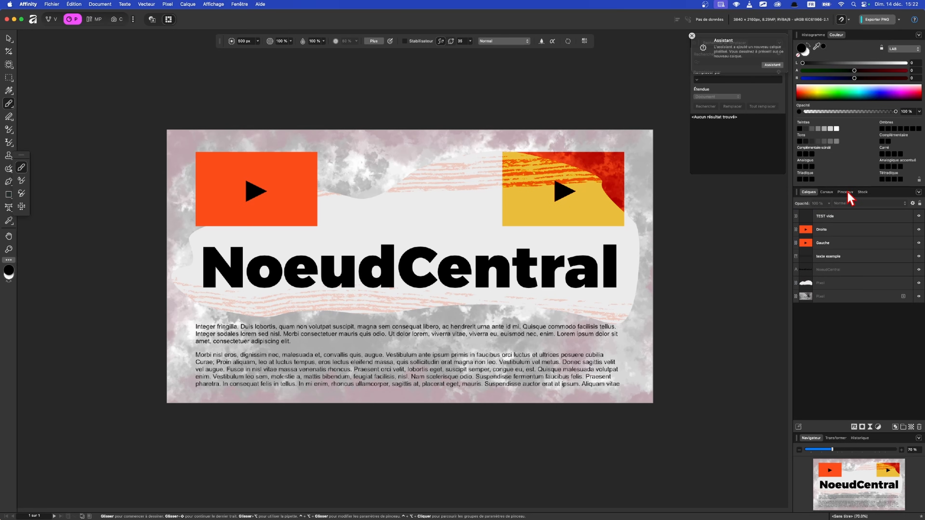
Step: Look through the Cloud Stroke Brushes presets and return to the Move tool
{"action": "left_click", "coordinate": [845, 192]}
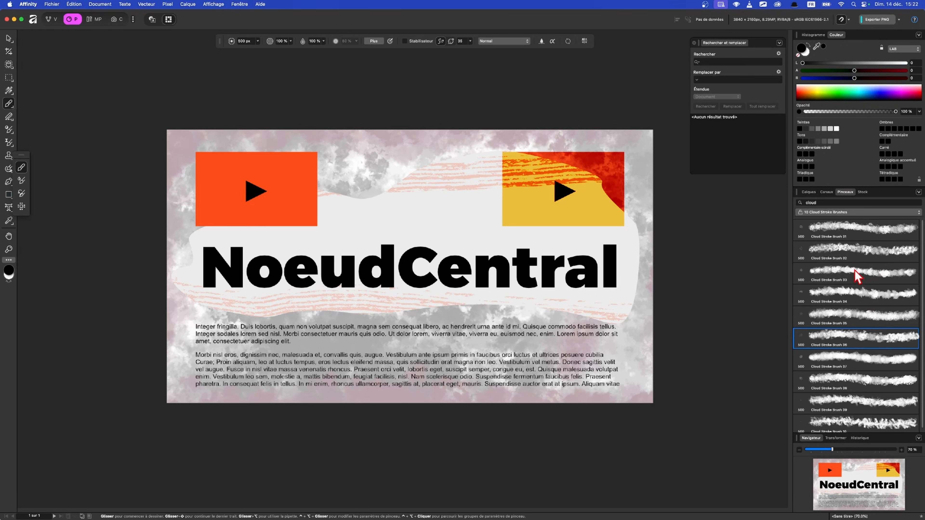
{"action": "left_click", "coordinate": [820, 214]}
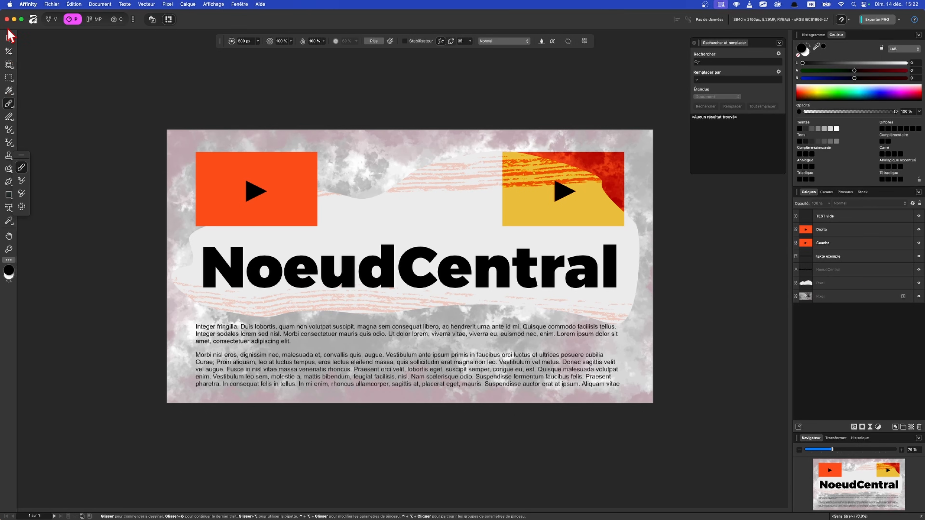
{"action": "left_click", "coordinate": [9, 37]}
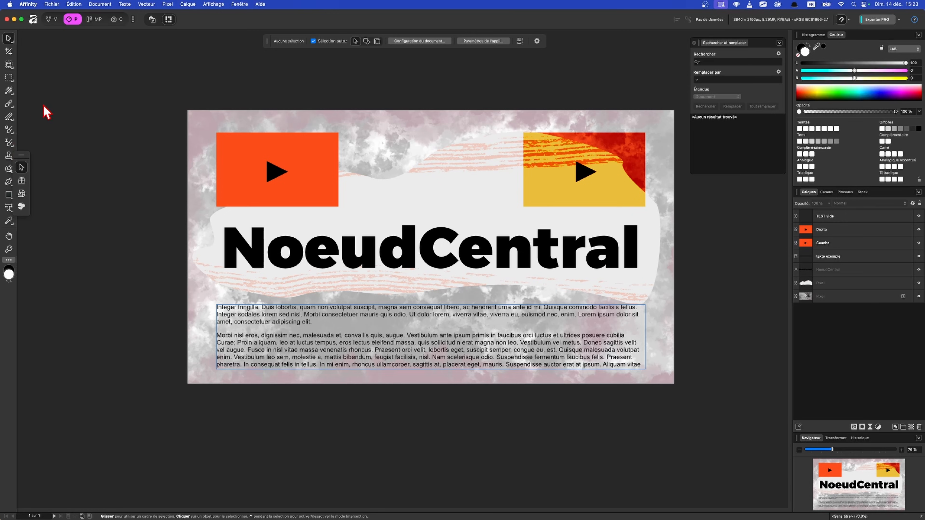
Step: Draw a rectangle about 781 by 662 px, position it between the two play thumbnails and fill it with yellow
{"action": "left_click", "coordinate": [21, 167]}
{"action": "mouse_move", "coordinate": [395, 131]}
{"action": "left_mouse_down"}
{"action": "mouse_move", "coordinate": [472, 209]}
{"action": "mouse_move", "coordinate": [495, 214]}
{"action": "left_mouse_up"}
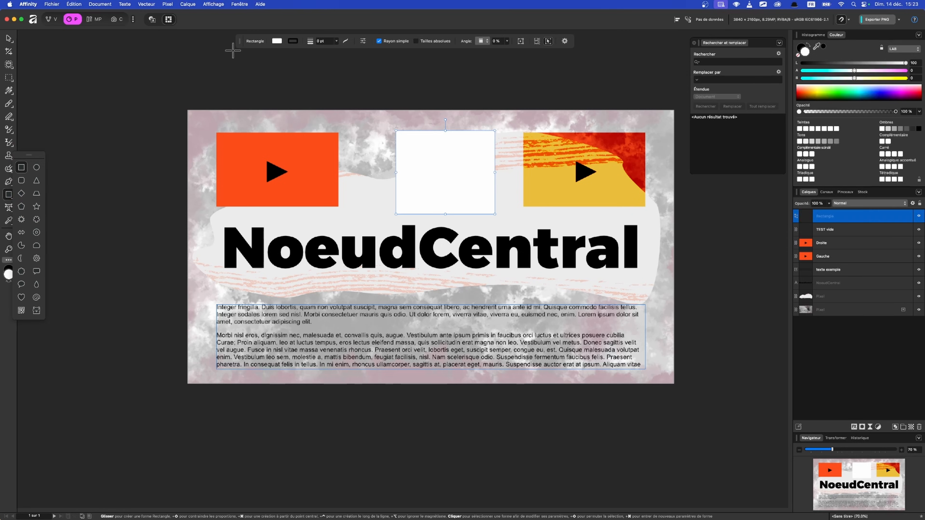
{"action": "left_click", "coordinate": [13, 40]}
{"action": "left_click_drag", "start_coordinate": [445, 182], "coordinate": [420, 176]}
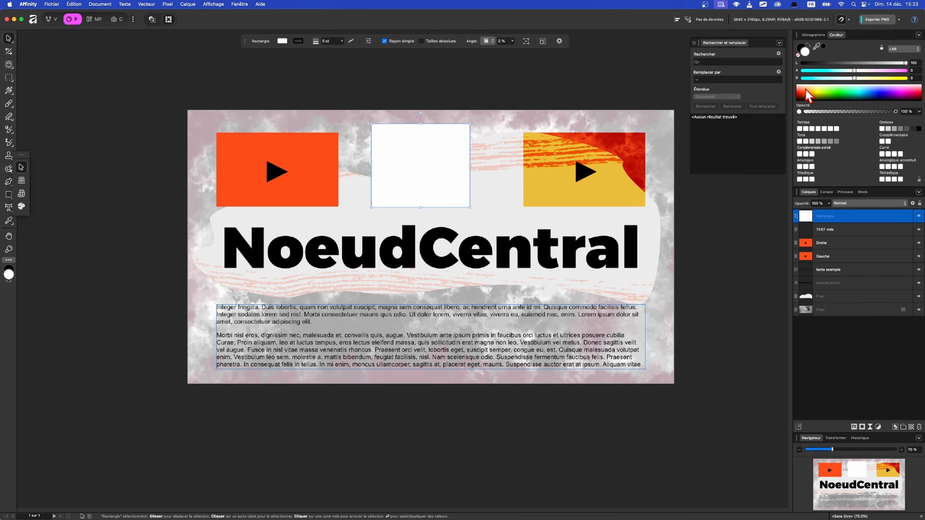
{"action": "left_click_drag", "start_coordinate": [806, 90], "coordinate": [813, 92]}
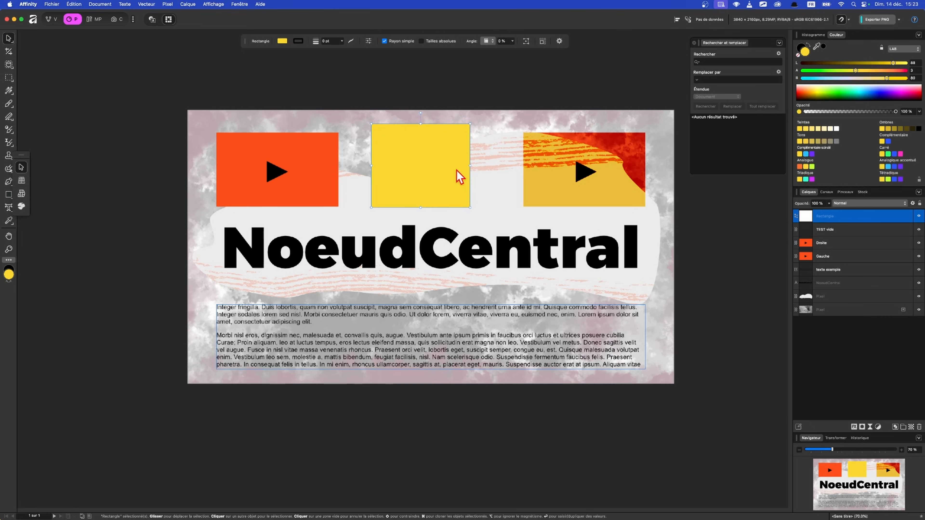
Step: Switch to the Vector workspace and round all four corners of the yellow rectangle with the Corner tool
{"action": "left_click", "coordinate": [51, 19]}
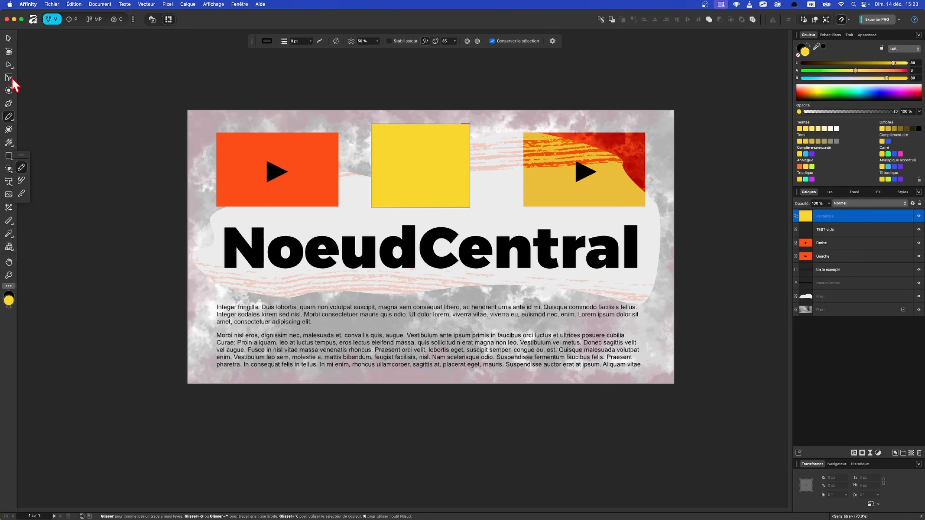
{"action": "left_click", "coordinate": [8, 78]}
{"action": "left_click_drag", "start_coordinate": [325, 97], "coordinate": [496, 211]}
{"action": "left_click_drag", "start_coordinate": [470, 207], "coordinate": [450, 181]}
{"action": "key", "text": "a"}
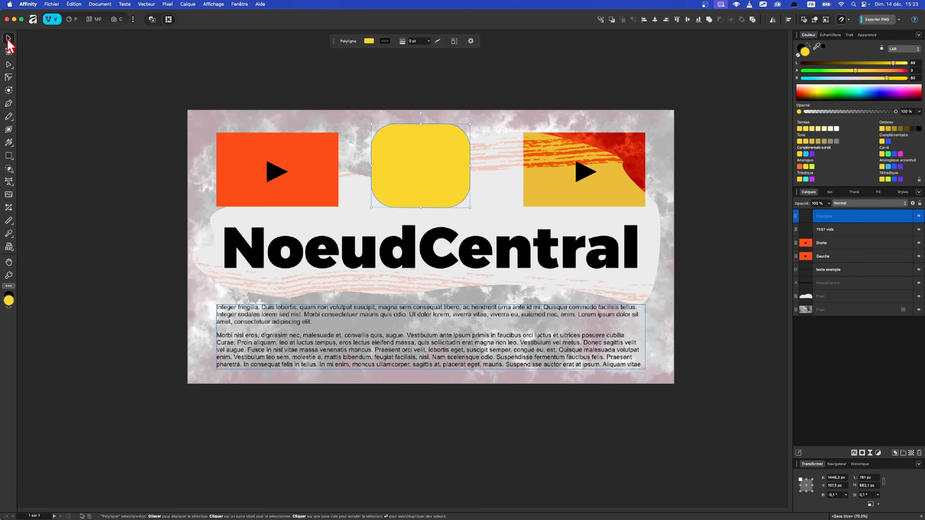
Step: Draw a small rectangle inside the rounded yellow shape and apply a boolean operation to the two shapes
{"action": "left_click", "coordinate": [9, 155]}
{"action": "left_click_drag", "start_coordinate": [400, 145], "coordinate": [438, 183]}
{"action": "key", "text": "v"}
{"action": "left_click", "coordinate": [467, 170], "text": "shift"}
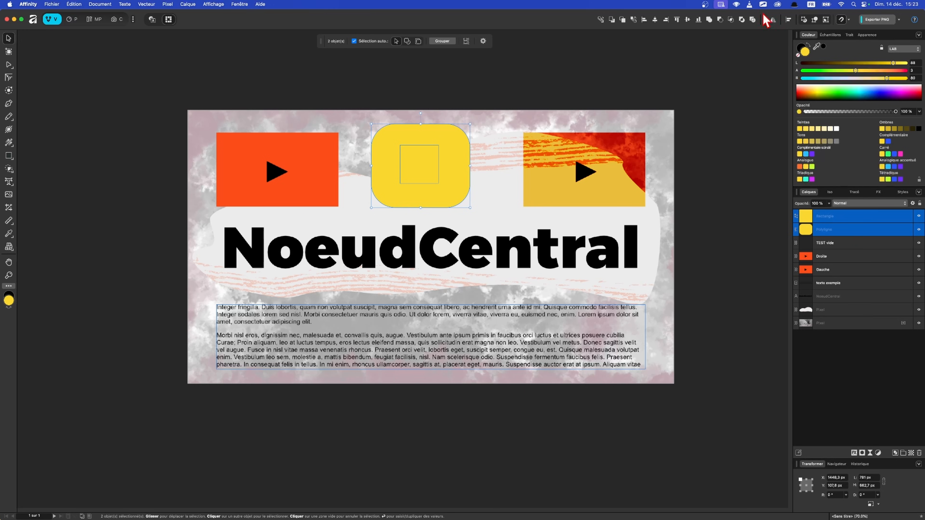
{"action": "left_click", "coordinate": [752, 19]}
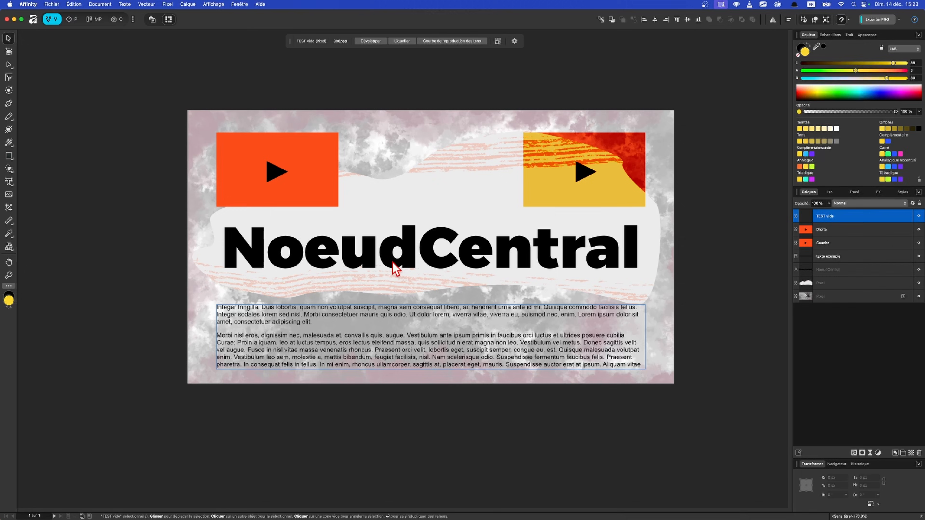
Step: Apply the 3D layer effect to the NoeudCentral title text and deselect it
{"action": "left_click", "coordinate": [394, 267]}
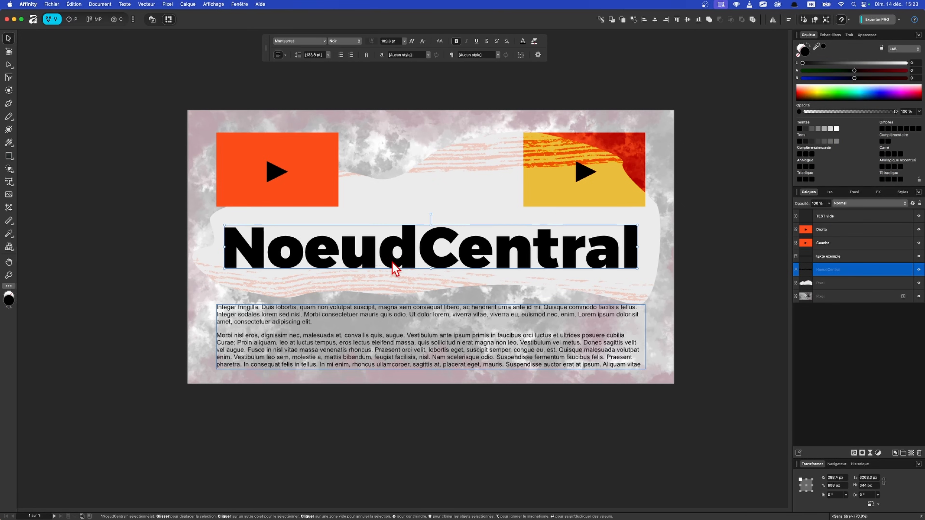
{"action": "left_click", "coordinate": [853, 452]}
{"action": "mouse_move", "coordinate": [512, 285]}
{"action": "left_mouse_down"}
{"action": "mouse_move", "coordinate": [642, 231]}
{"action": "mouse_move", "coordinate": [720, 246]}
{"action": "left_mouse_up"}
{"action": "left_click", "coordinate": [535, 264]}
{"action": "left_click", "coordinate": [542, 264]}
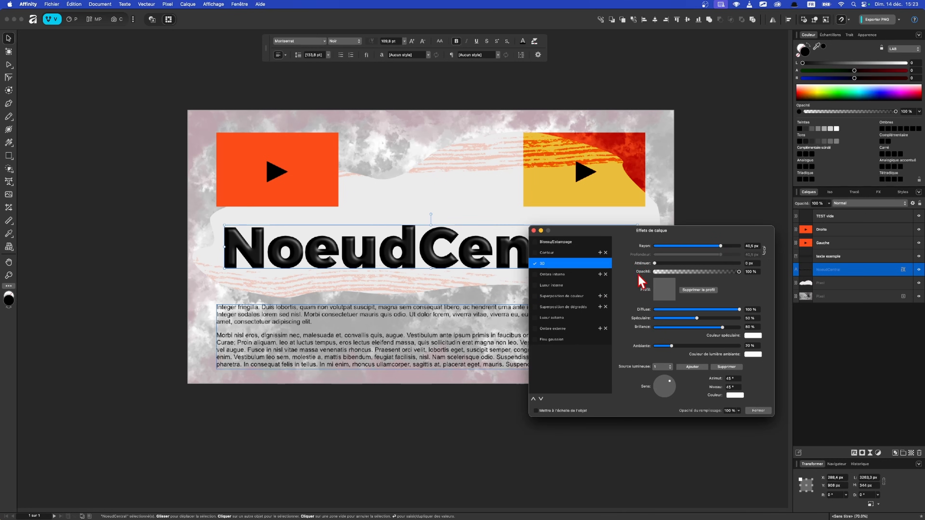
{"action": "left_click", "coordinate": [767, 411]}
{"action": "left_click", "coordinate": [723, 379]}
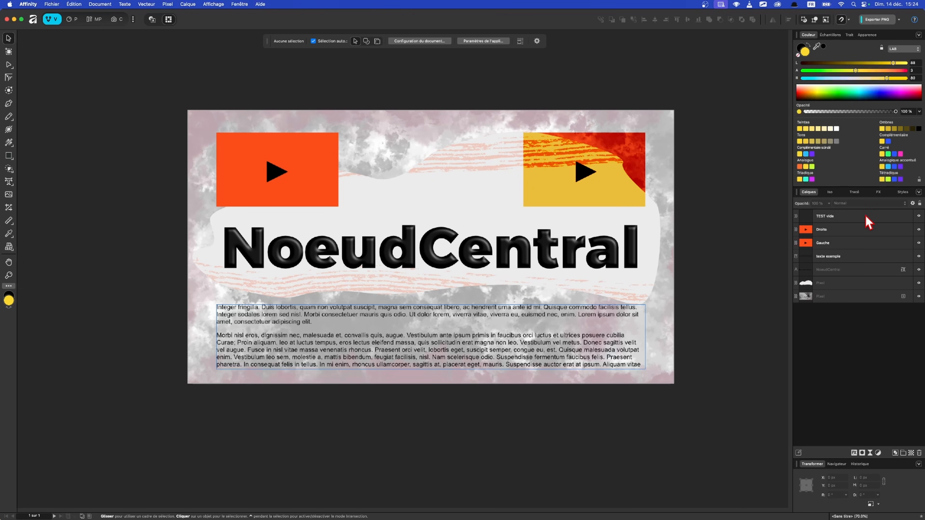
Step: Select the TEST vide, Droite, Gauche and texte exemple layers in turn to examine what each one contains
{"action": "left_click", "coordinate": [868, 218]}
{"action": "left_click", "coordinate": [828, 229]}
{"action": "left_click", "coordinate": [833, 243]}
{"action": "left_click", "coordinate": [830, 256]}
{"action": "left_click", "coordinate": [722, 238]}
{"action": "left_click", "coordinate": [634, 193]}
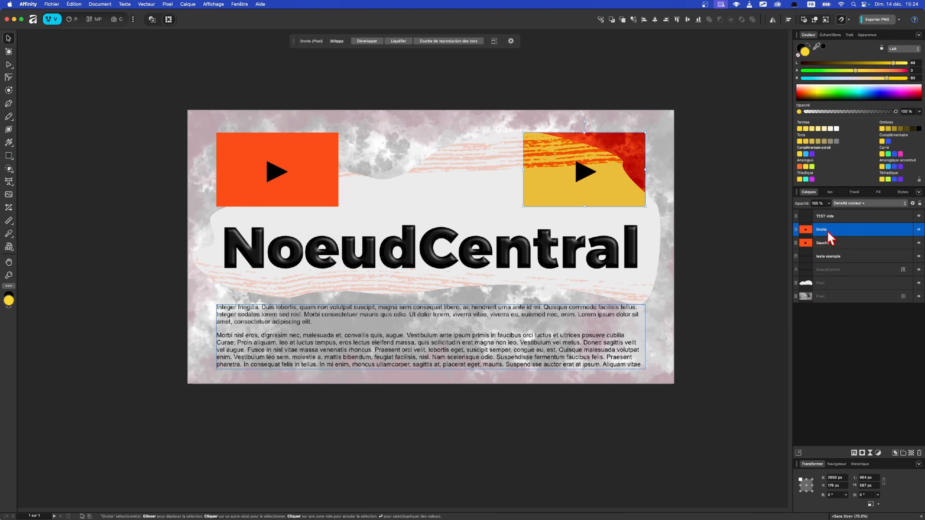
{"action": "left_click", "coordinate": [828, 248]}
{"action": "left_click", "coordinate": [830, 257]}
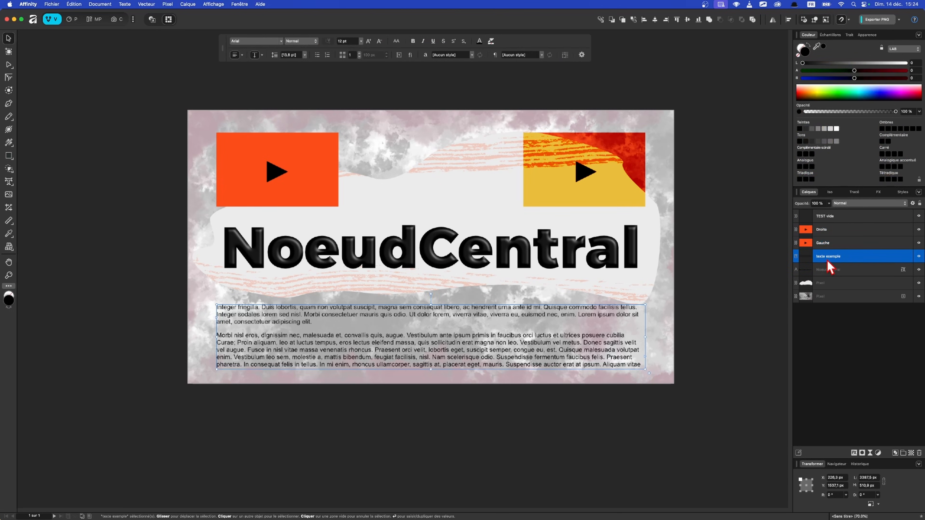
Step: Rename the NoeudCentral text layer as Titre, the pale shape's pixel layer as Forme and the background pixel layer as BG
{"action": "left_click", "coordinate": [831, 270]}
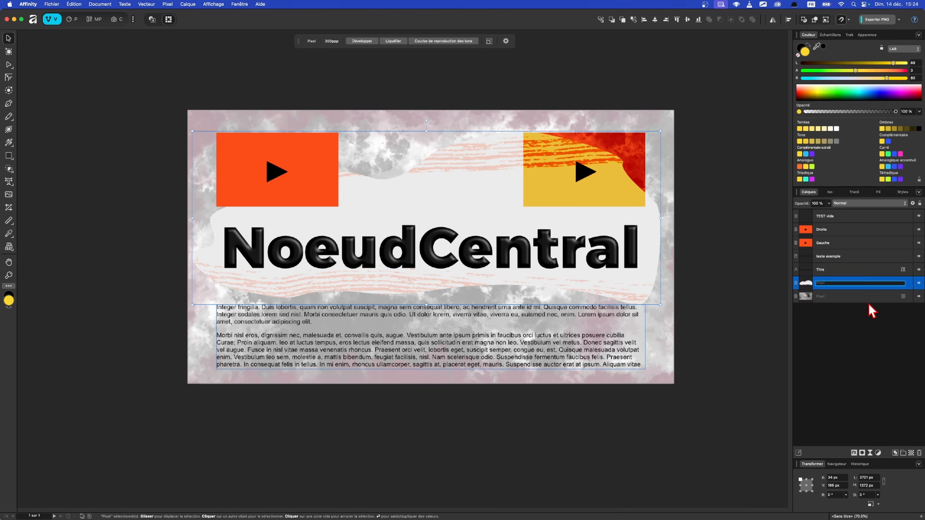
{"action": "double_click", "coordinate": [826, 299]}
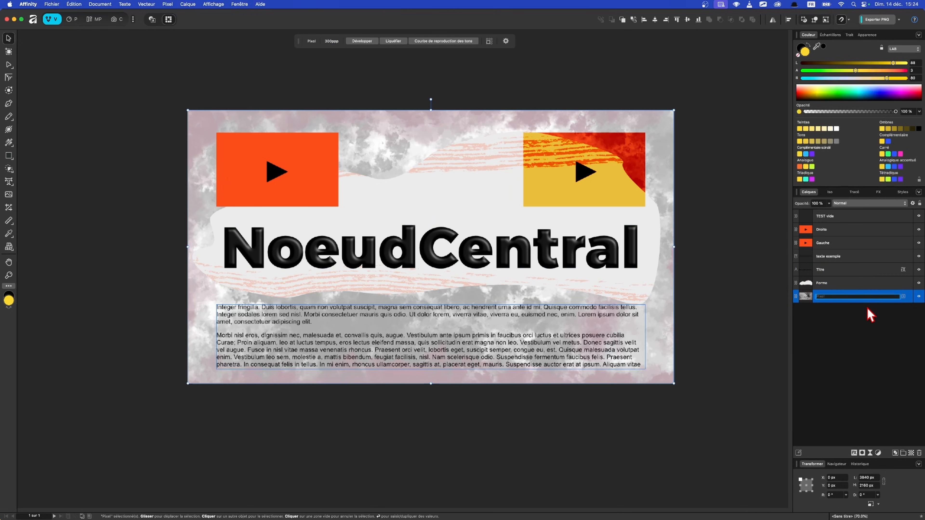
{"action": "key", "text": "Return"}
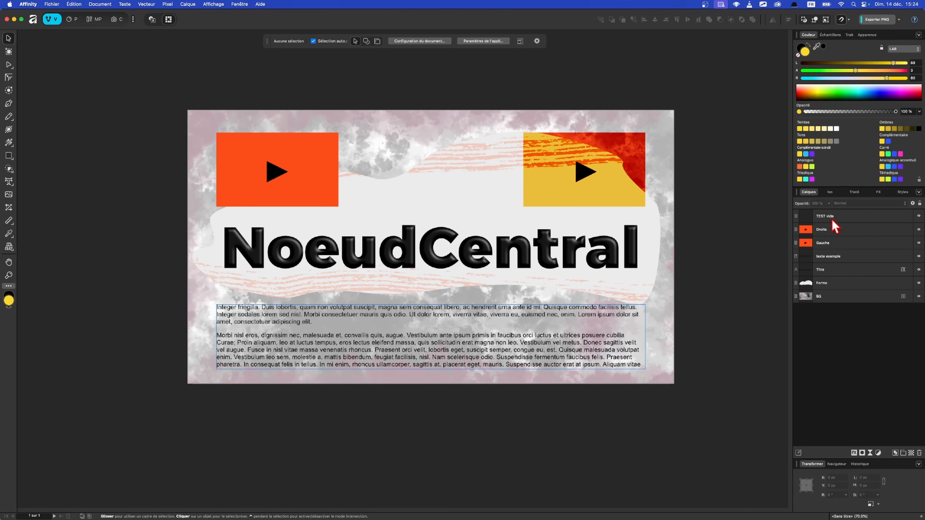
Step: Add the artistic text "texte" above the title, between the two play thumbnails, on top of the TEST vide layer
{"action": "left_click", "coordinate": [826, 217]}
{"action": "left_click", "coordinate": [745, 277]}
{"action": "left_click", "coordinate": [11, 184]}
{"action": "left_click", "coordinate": [381, 145]}
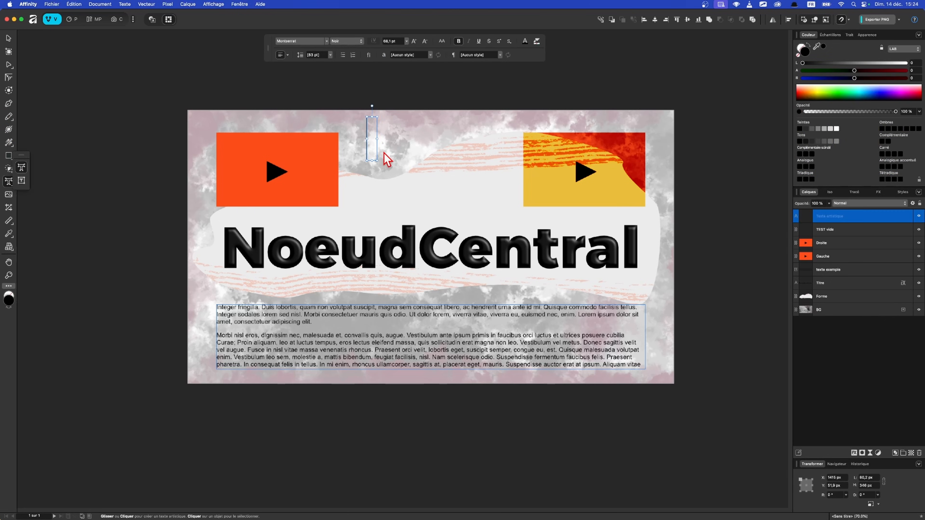
{"action": "type", "text": "texte"}
{"action": "left_click", "coordinate": [831, 373]}
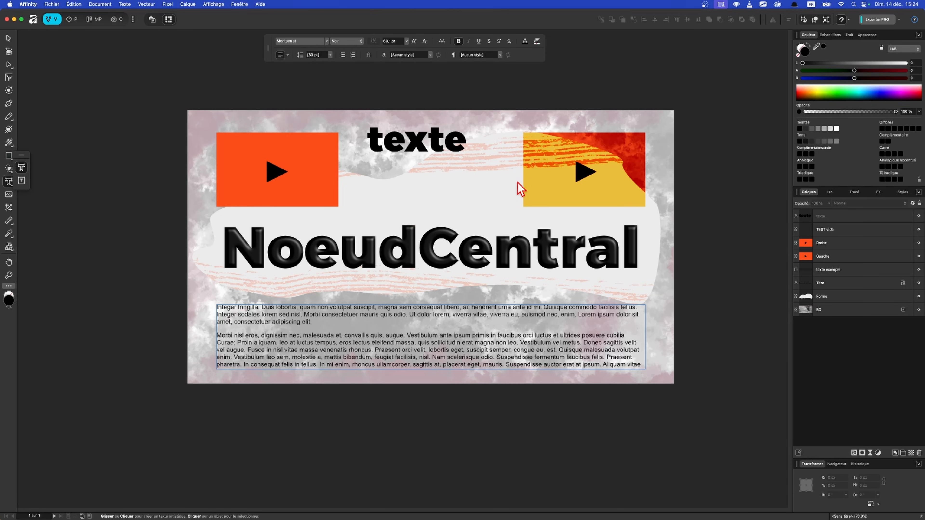
Step: Draw a rectangle about 913 by 550 px over the middle of the title, just above the Gauche layer, and fill it red
{"action": "left_click", "coordinate": [8, 39]}
{"action": "left_click", "coordinate": [291, 171]}
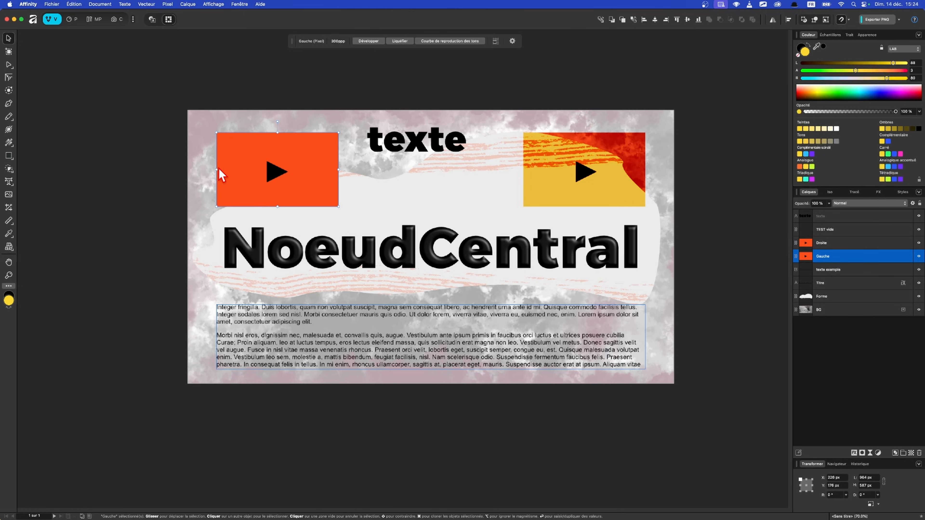
{"action": "left_click", "coordinate": [12, 154]}
{"action": "mouse_move", "coordinate": [377, 188]}
{"action": "left_mouse_down"}
{"action": "mouse_move", "coordinate": [470, 255]}
{"action": "mouse_move", "coordinate": [492, 257]}
{"action": "left_mouse_up"}
{"action": "left_click", "coordinate": [796, 97]}
{"action": "left_click_drag", "start_coordinate": [796, 98], "coordinate": [797, 95]}
Step: Draw a triangle about 169 px wide on the red rectangle, rotate it to -90° and fill it black
{"action": "left_click", "coordinate": [36, 180]}
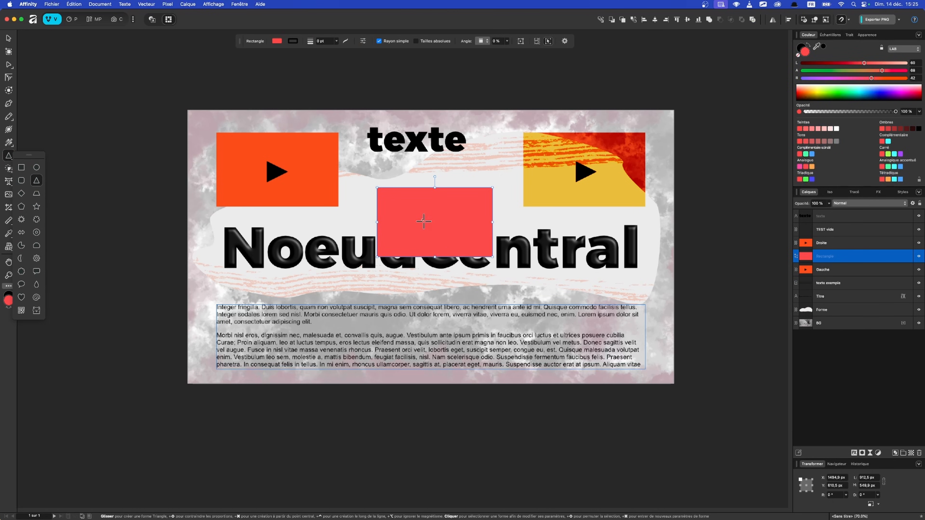
{"action": "left_click_drag", "start_coordinate": [425, 218], "coordinate": [448, 240]}
{"action": "left_click_drag", "start_coordinate": [437, 207], "coordinate": [472, 229]}
{"action": "left_click_drag", "start_coordinate": [812, 89], "coordinate": [810, 127]}
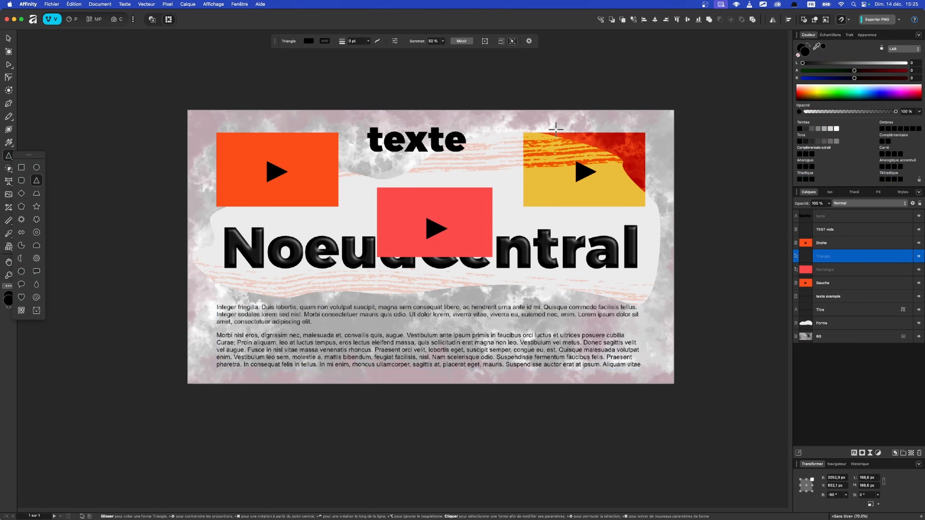
Step: Centre the black triangle in the red rectangle and group the two shapes
{"action": "left_click", "coordinate": [8, 39]}
{"action": "left_click_drag", "start_coordinate": [439, 229], "coordinate": [437, 222]}
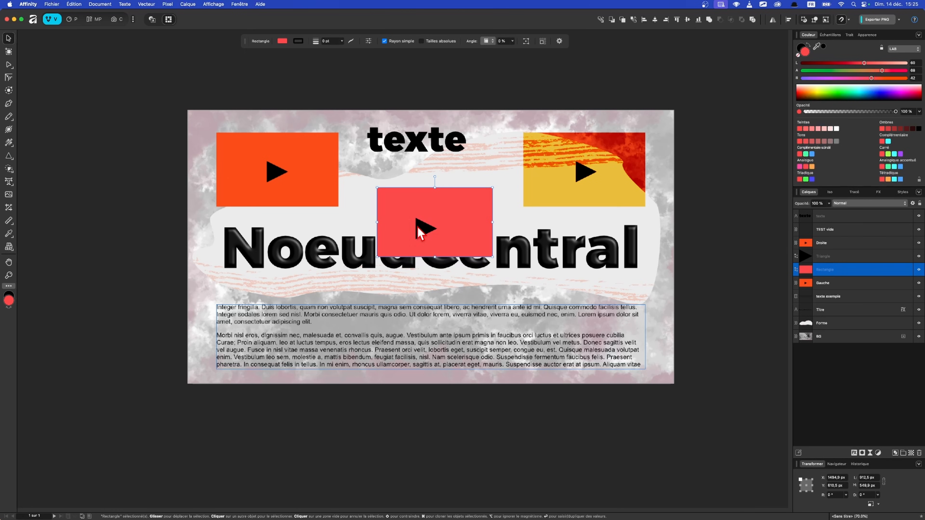
{"action": "left_click_drag", "start_coordinate": [418, 227], "coordinate": [434, 220]}
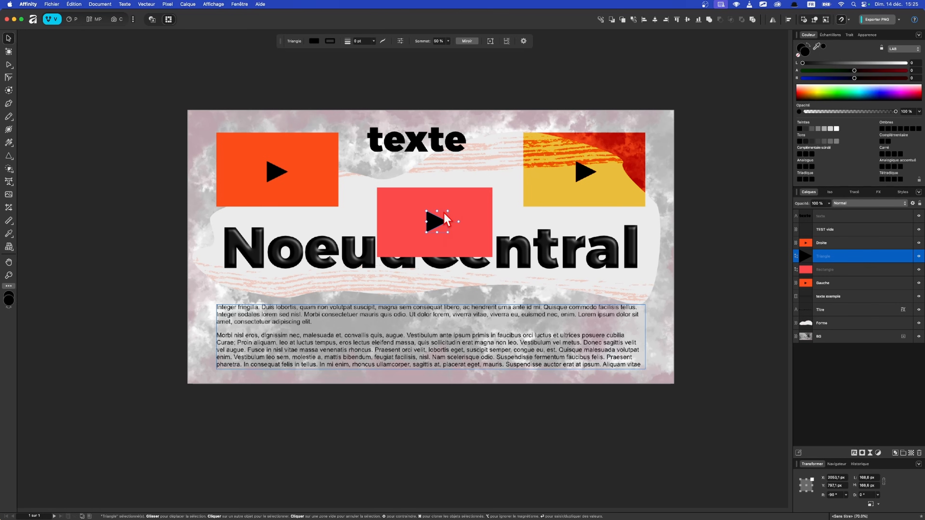
{"action": "left_click", "coordinate": [479, 213], "text": "shift"}
{"action": "right_click", "coordinate": [436, 223]}
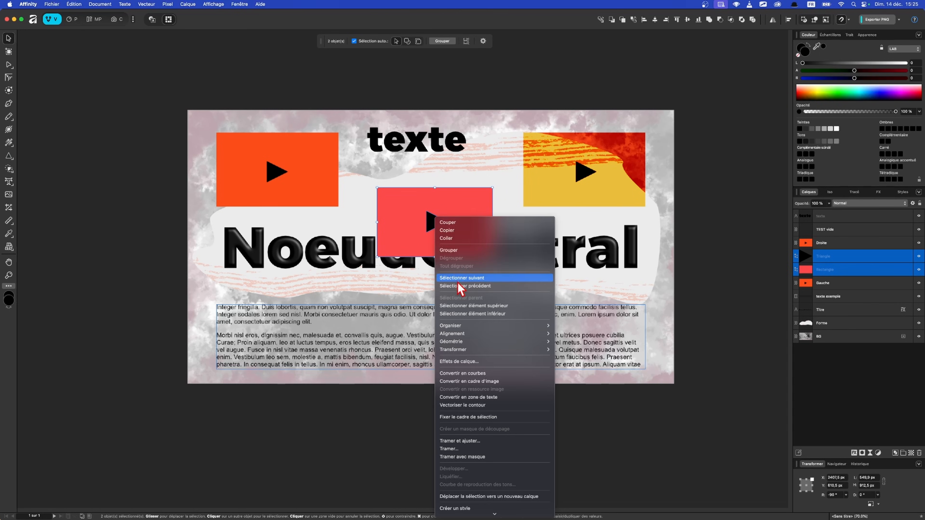
{"action": "left_click", "coordinate": [450, 250]}
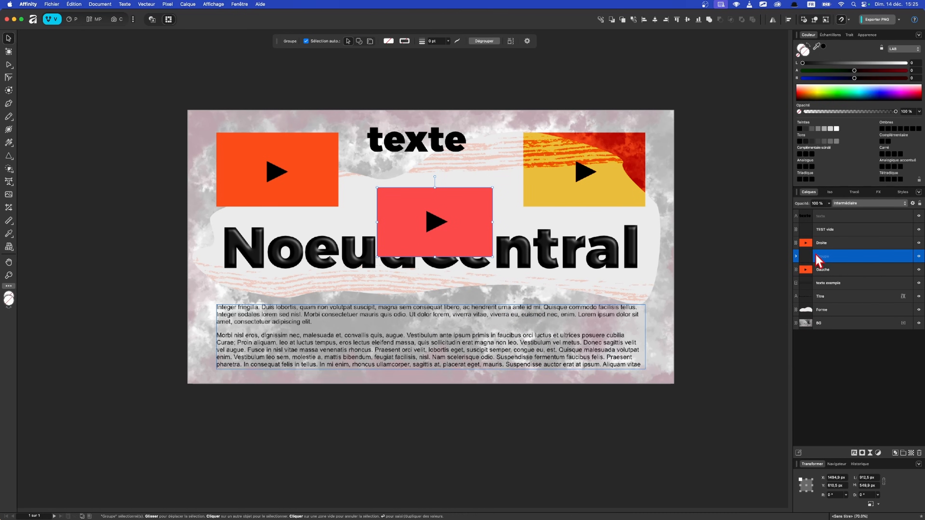
Step: Rasterise and trim the grouped red play button with Tramer et ajuster
{"action": "left_click", "coordinate": [796, 256]}
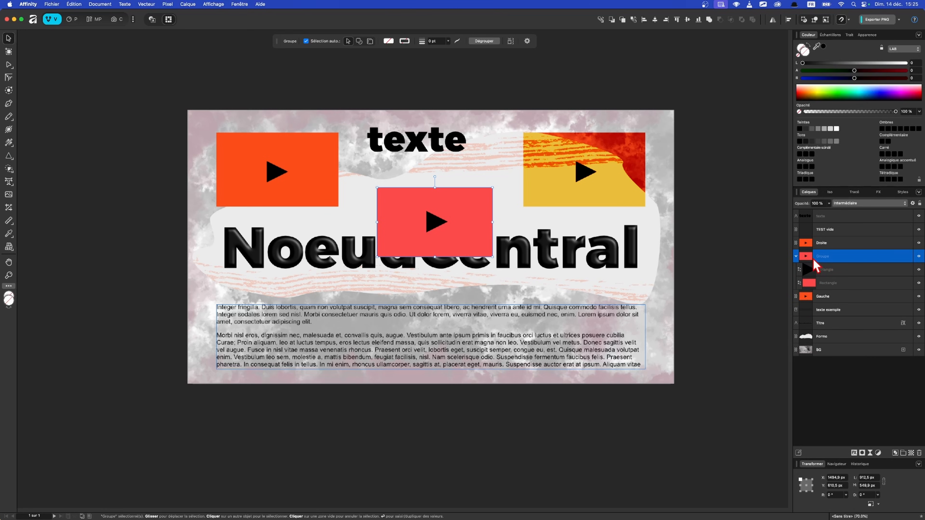
{"action": "left_click", "coordinate": [796, 256]}
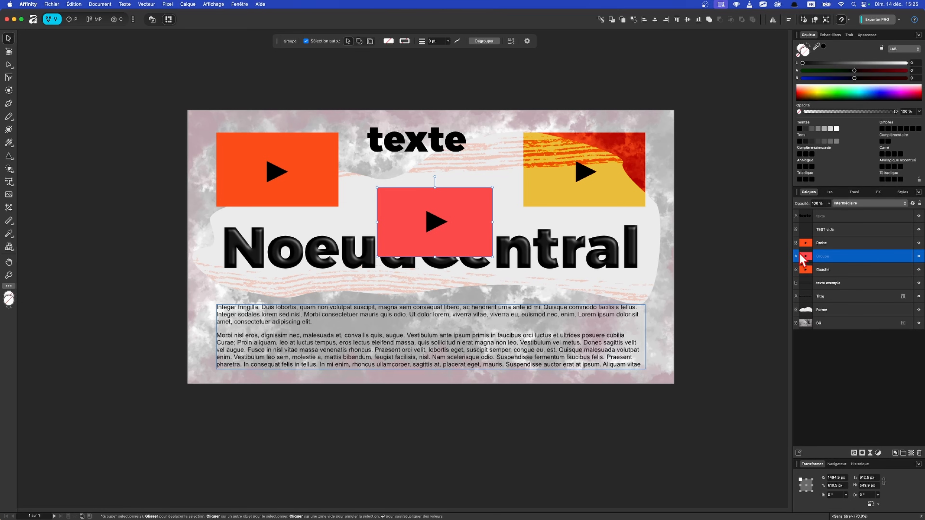
{"action": "right_click", "coordinate": [822, 259]}
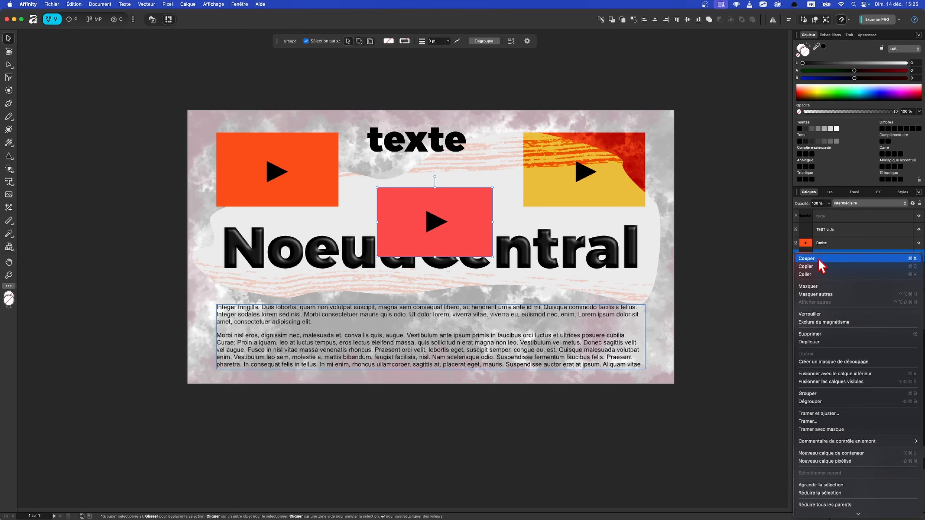
{"action": "left_click", "coordinate": [821, 413]}
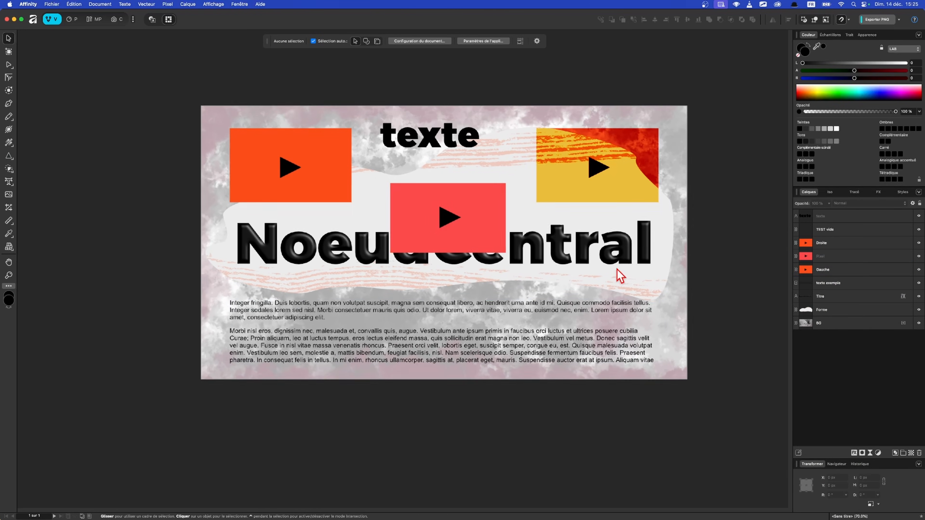
Step: Delete the rasterised red play button covering the middle of the title
{"action": "left_click", "coordinate": [826, 257]}
{"action": "mouse_move", "coordinate": [444, 236]}
{"action": "left_mouse_down"}
{"action": "mouse_move", "coordinate": [303, 189]}
{"action": "mouse_move", "coordinate": [452, 221]}
{"action": "left_mouse_up"}
{"action": "key", "text": "Delete"}
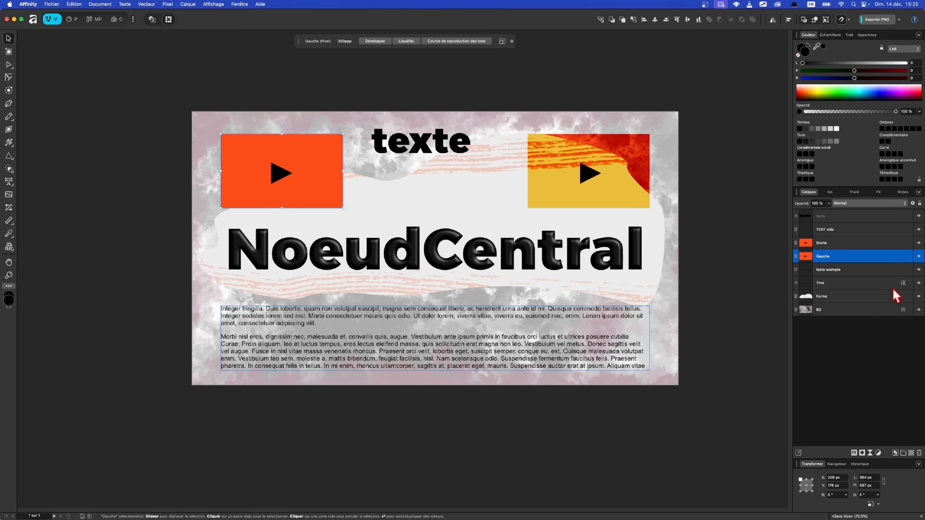
{"action": "left_click", "coordinate": [832, 229]}
{"action": "left_click", "coordinate": [828, 218]}
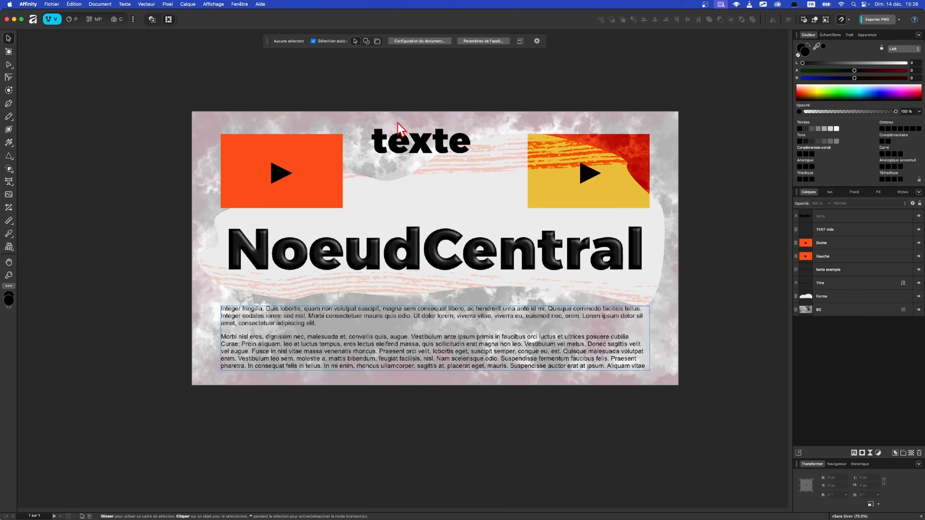
{"action": "left_click_drag", "start_coordinate": [481, 155], "coordinate": [451, 174]}
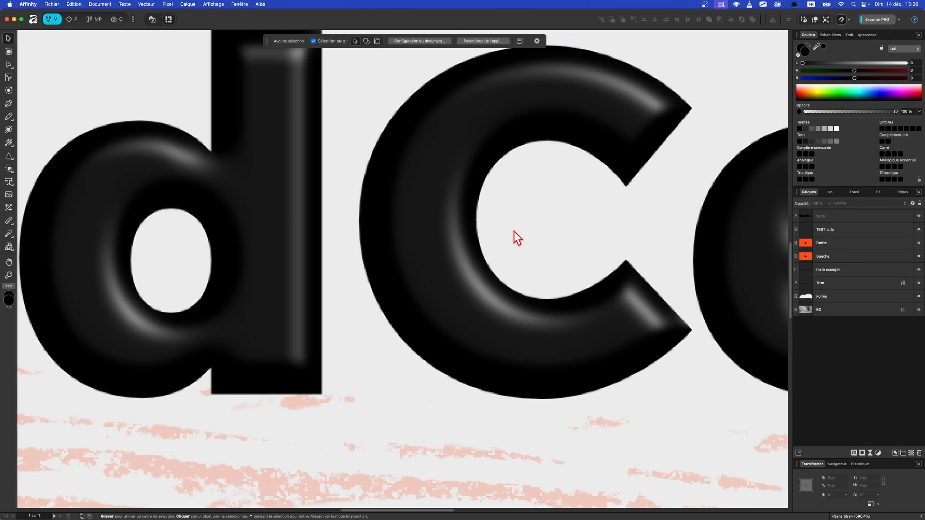
{"action": "scroll", "coordinate": [514, 231], "scroll_direction": "up", "scroll_amount": 5}
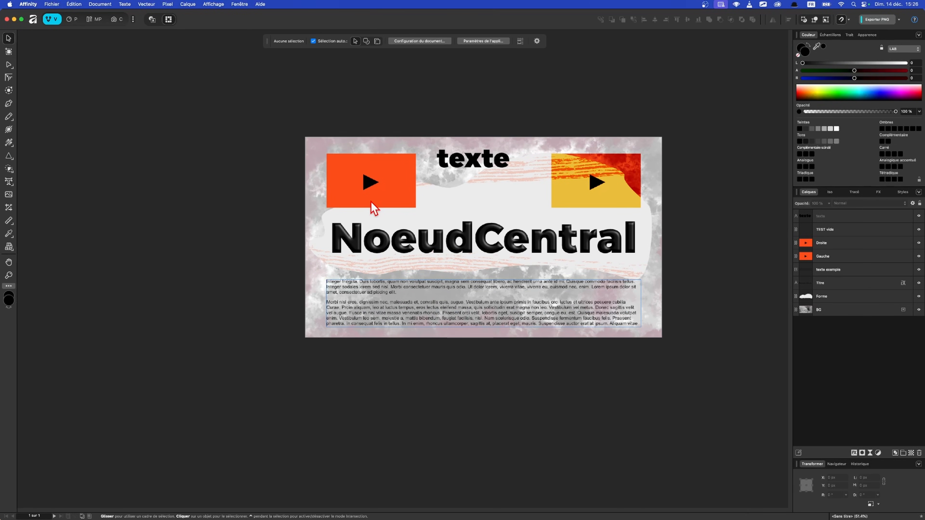
Step: Switch to the Pixel workspace and export the whole document as PSD (conserver la précision) to Téléchargements, named TEST PSD DVR
{"action": "left_click", "coordinate": [72, 19]}
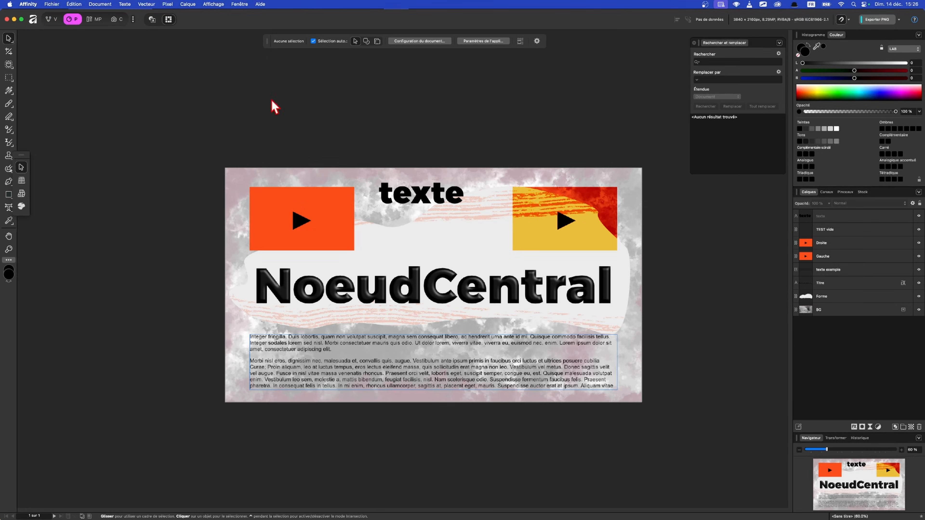
{"action": "left_click", "coordinate": [51, 4]}
{"action": "mouse_move", "coordinate": [110, 190]}
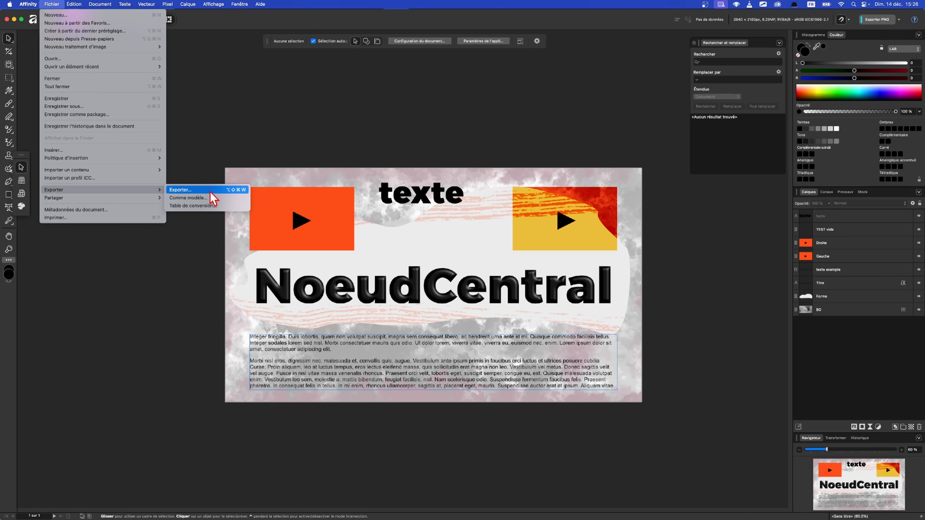
{"action": "left_click", "coordinate": [218, 190]}
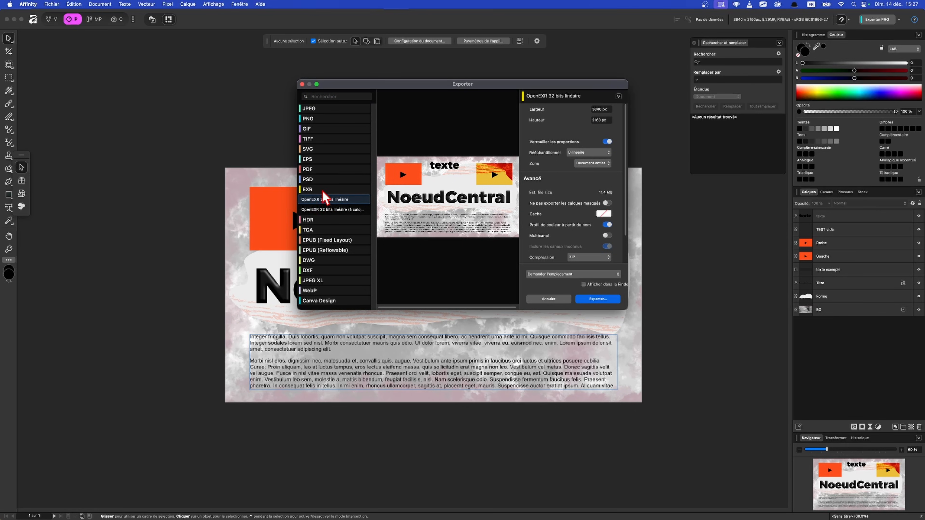
{"action": "left_click", "coordinate": [317, 180]}
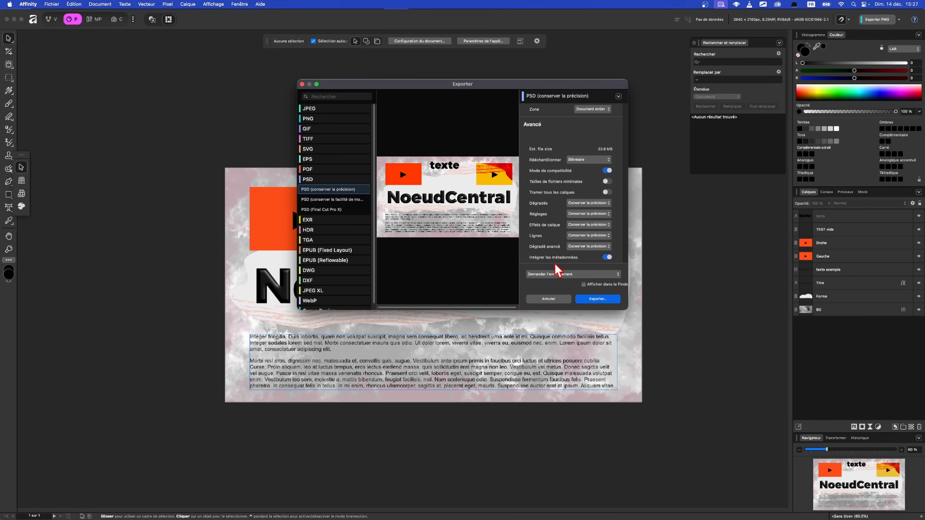
{"action": "left_click", "coordinate": [596, 299]}
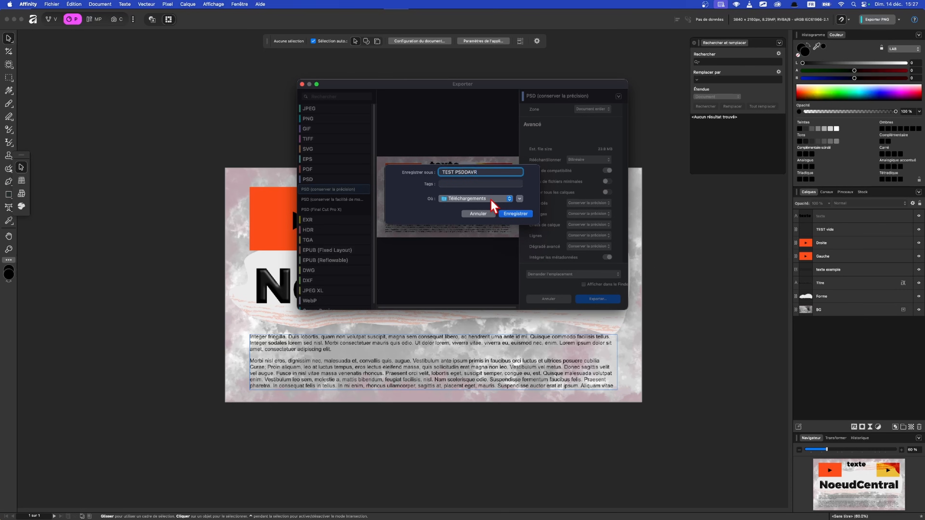
{"action": "left_click", "coordinate": [515, 213]}
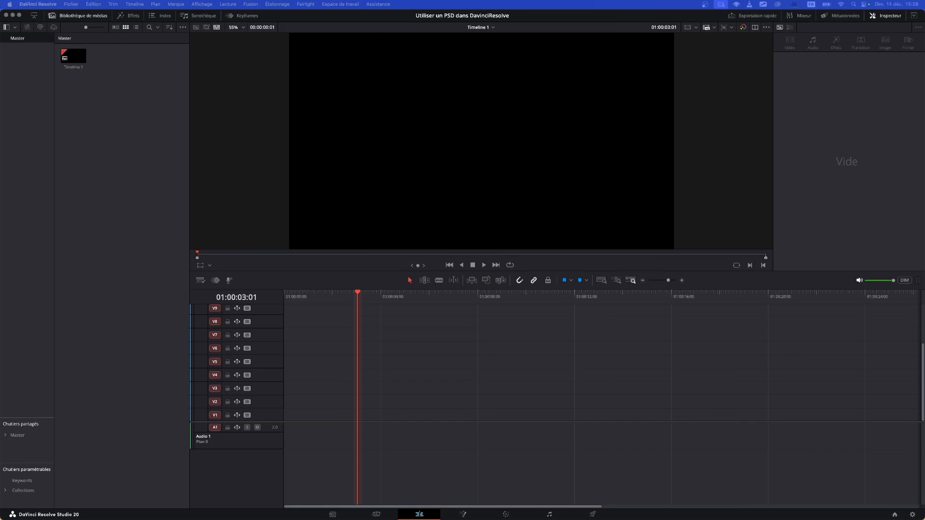
Step: Switch to DaVinci Resolve and place TEST PSD DVR.psd at the start of Timeline 1 on track V1
{"action": "left_click_drag", "start_coordinate": [2, 309], "coordinate": [314, 437]}
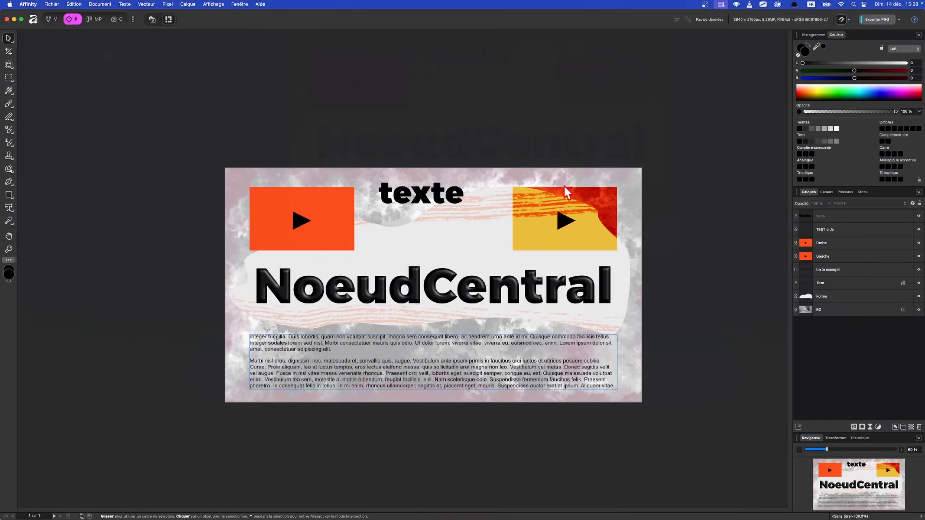
{"action": "scroll", "coordinate": [435, 305], "scroll_direction": "up", "scroll_amount": 2}
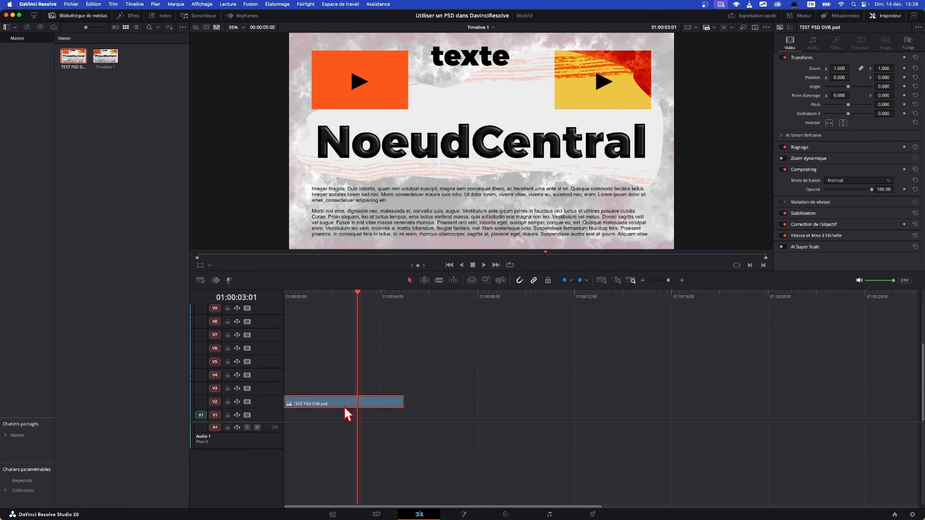
{"action": "left_click_drag", "start_coordinate": [354, 405], "coordinate": [346, 434]}
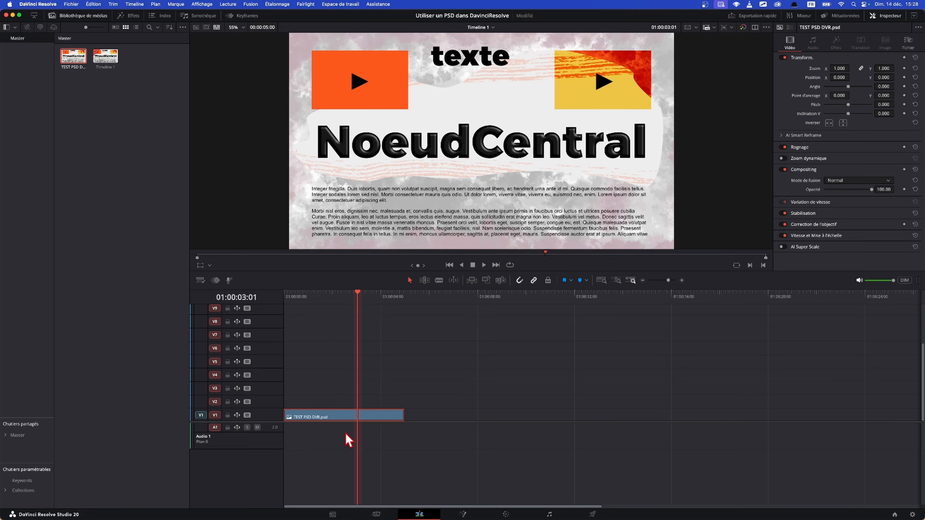
{"action": "mouse_move", "coordinate": [333, 394]}
{"action": "left_mouse_down"}
{"action": "mouse_move", "coordinate": [59, 91]}
{"action": "mouse_move", "coordinate": [48, 51]}
{"action": "left_mouse_up"}
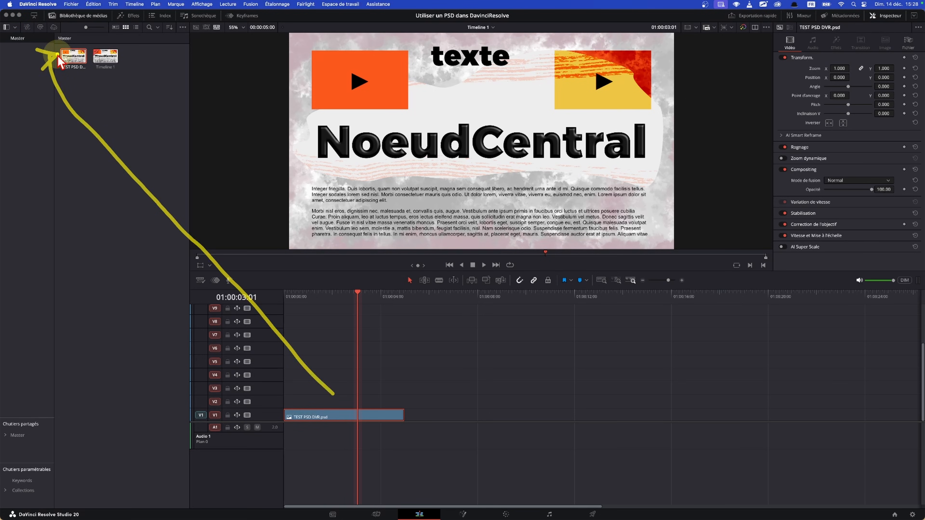
{"action": "left_click_drag", "start_coordinate": [447, 398], "coordinate": [349, 436]}
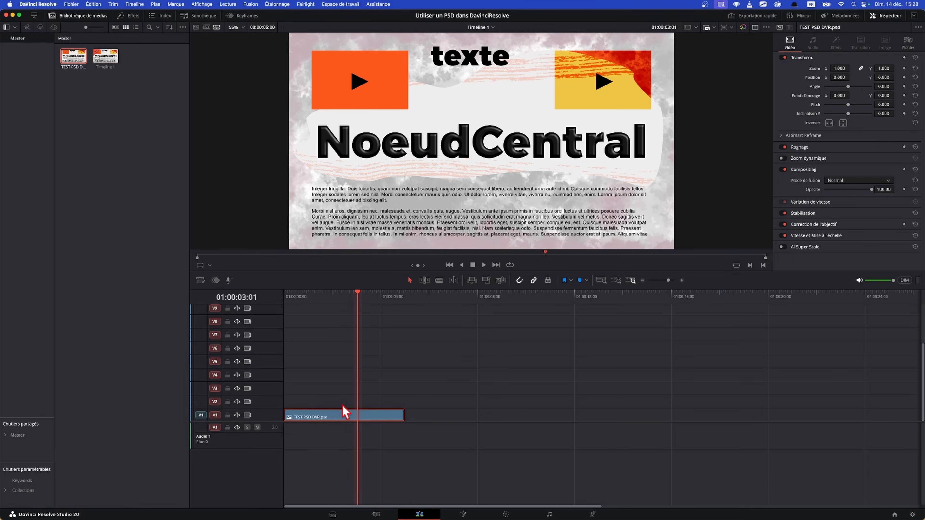
Step: Delete the TEST PSD DVR.psd clip from both the timeline and the media pool
{"action": "key", "text": "Delete"}
{"action": "left_click", "coordinate": [63, 67]}
{"action": "key", "text": "Delete"}
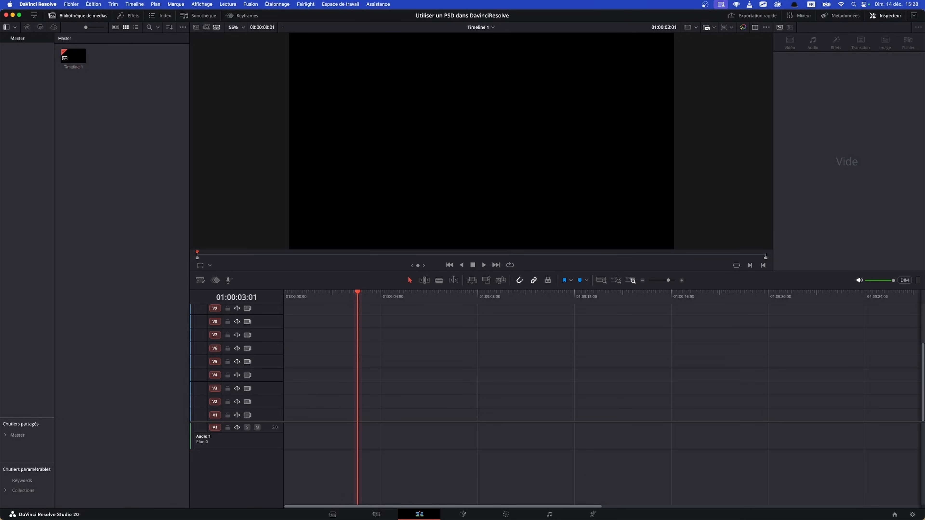
Step: Import TEST PSD DVR.psd into the media pool and add it to track V1 from the Cut page
{"action": "left_click_drag", "start_coordinate": [0, 246], "coordinate": [110, 138]}
{"action": "left_click_drag", "start_coordinate": [73, 56], "coordinate": [396, 513]}
{"action": "left_click", "coordinate": [376, 514]}
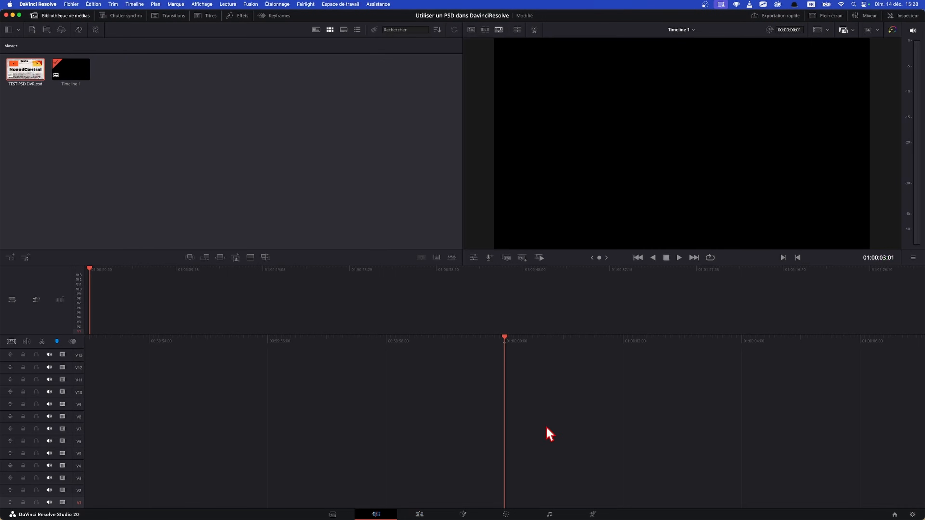
{"action": "left_click_drag", "start_coordinate": [29, 87], "coordinate": [550, 482]}
Step: Split the TEST PSD DVR.psd clip into its PSD layers in place on the Edit page
{"action": "right_click", "coordinate": [547, 502]}
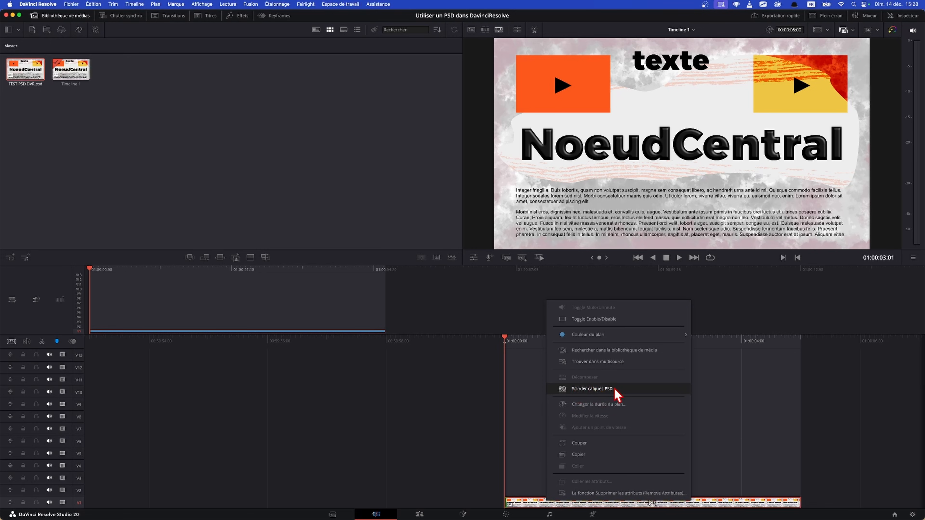
{"action": "left_click", "coordinate": [419, 515]}
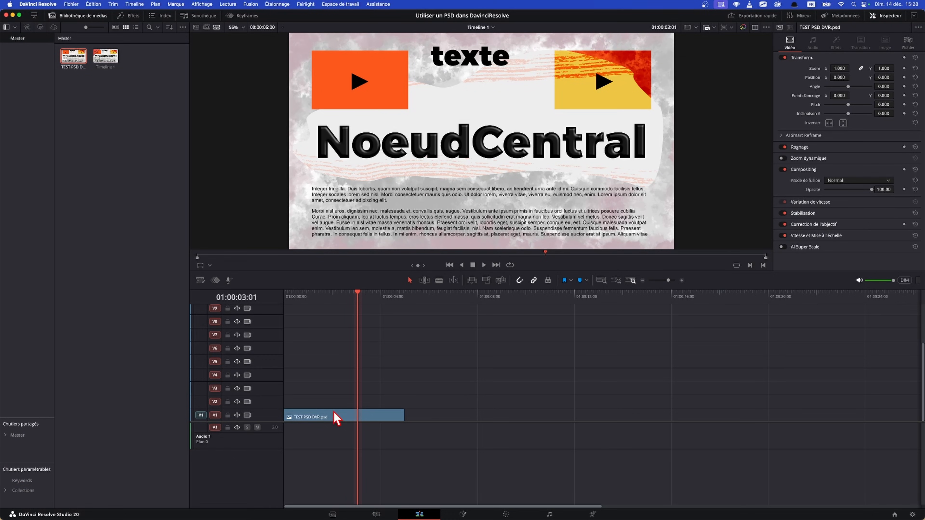
{"action": "right_click", "coordinate": [334, 417]}
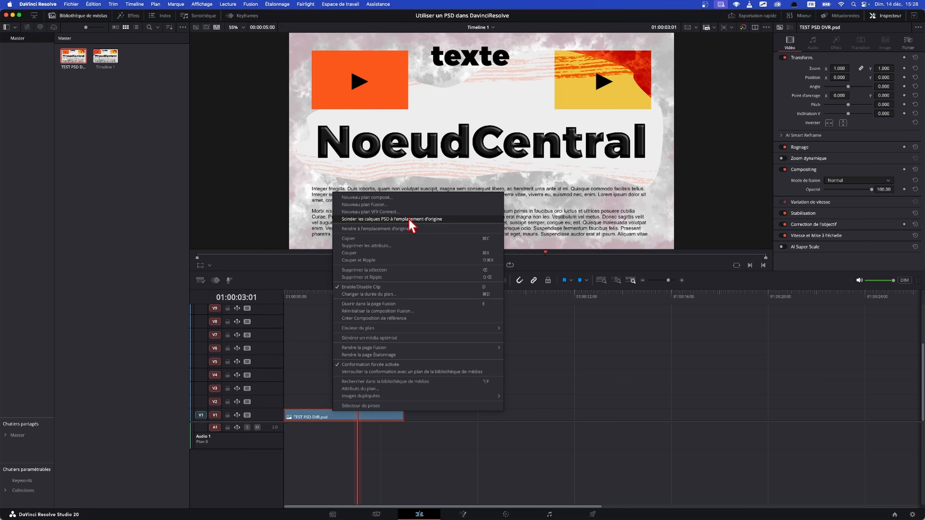
{"action": "left_click", "coordinate": [410, 220]}
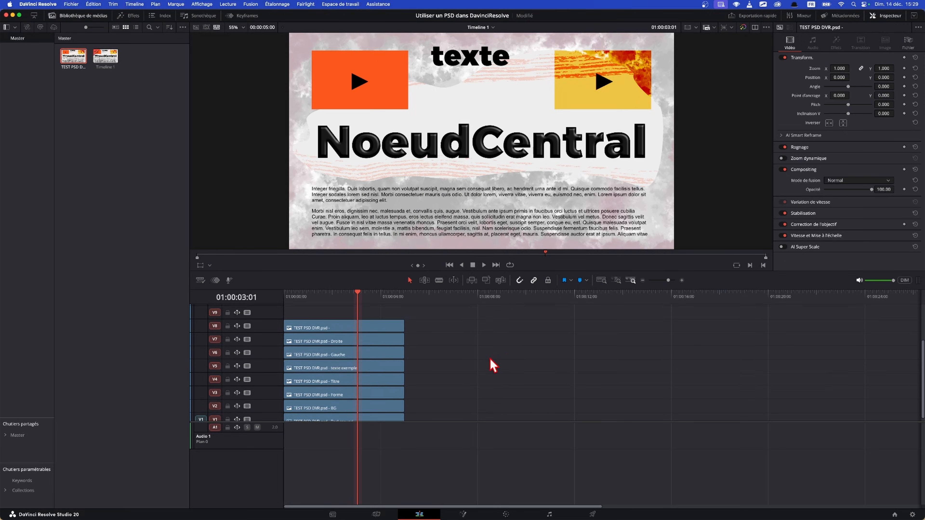
Step: Enlarge the timeline area and increase the video track height so all the layer clips show thumbnails
{"action": "left_click_drag", "start_coordinate": [408, 376], "coordinate": [321, 397]}
{"action": "scroll", "coordinate": [323, 392], "scroll_direction": "down", "scroll_amount": 1}
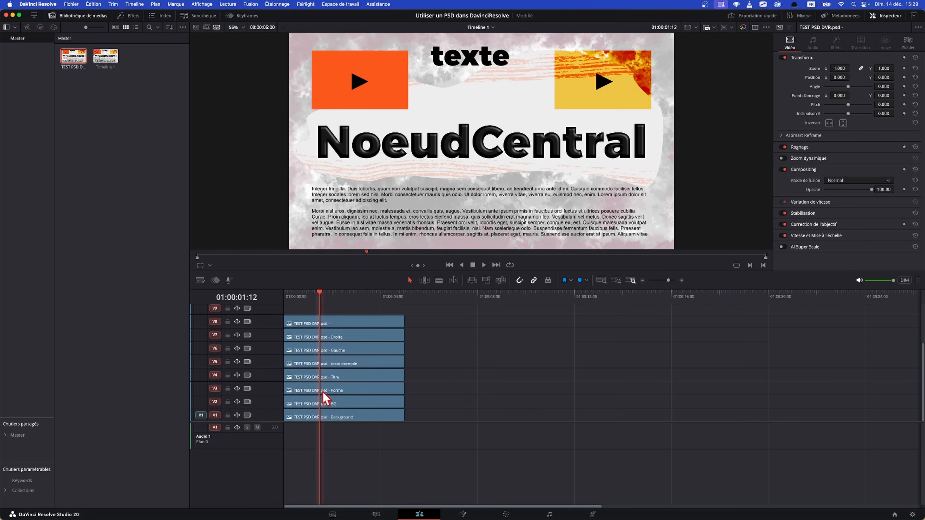
{"action": "left_click_drag", "start_coordinate": [303, 270], "coordinate": [294, 178]}
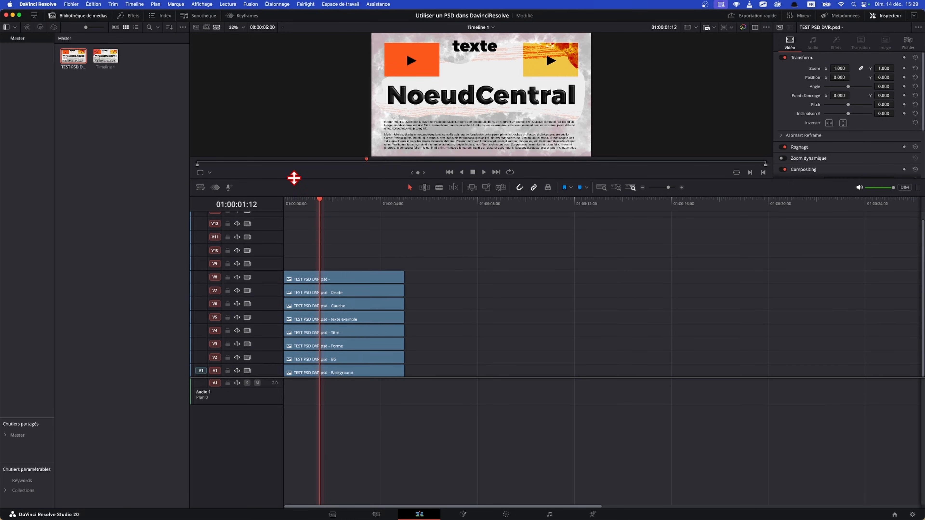
{"action": "scroll", "coordinate": [375, 321], "scroll_direction": "up", "scroll_amount": 6}
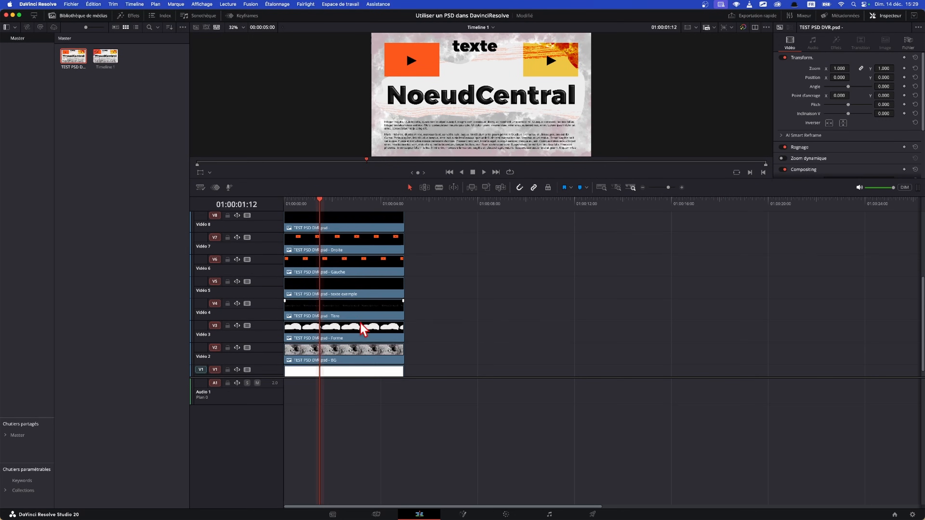
{"action": "left_click_drag", "start_coordinate": [274, 378], "coordinate": [277, 475]}
{"action": "scroll", "coordinate": [360, 406], "scroll_direction": "up", "scroll_amount": 3}
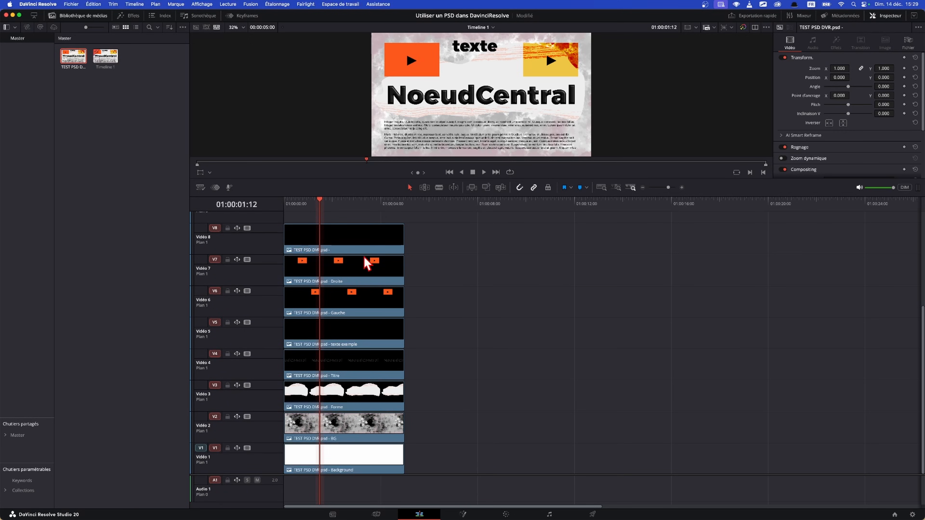
Step: Disable and re-enable the upper layer clips one at a time, including the unnamed V8 clip and Droite, to compare their contents
{"action": "left_click", "coordinate": [366, 271]}
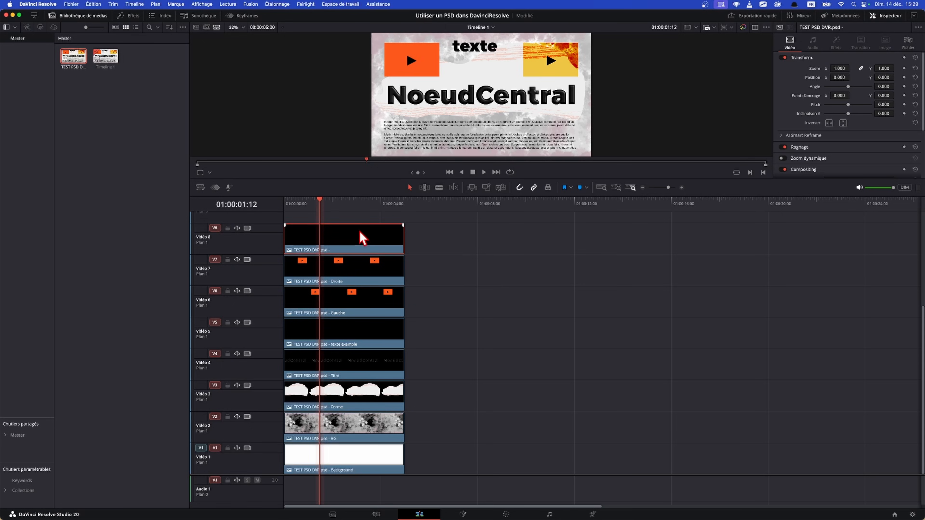
{"action": "key", "text": "d"}
{"action": "key", "text": "d"}
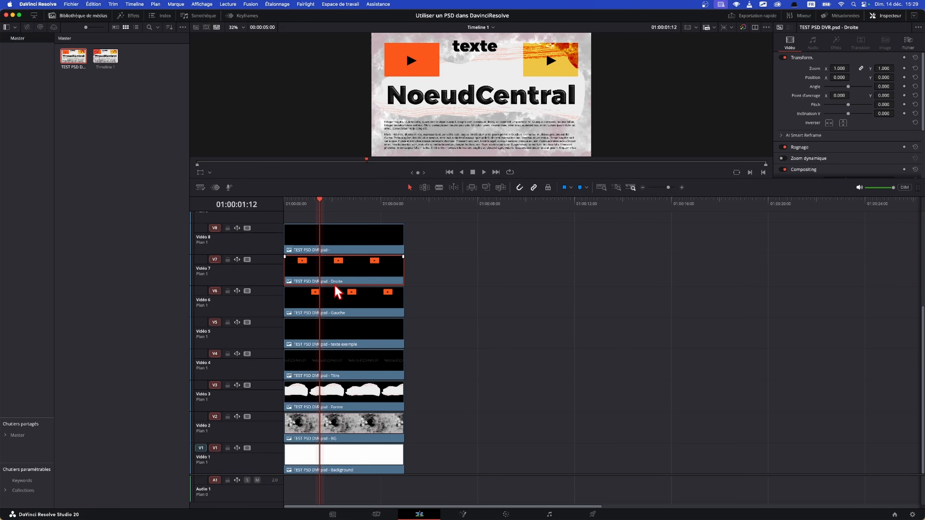
{"action": "key", "text": "d"}
{"action": "key", "text": "d"}
{"action": "left_click", "coordinate": [355, 321]}
{"action": "left_click_drag", "start_coordinate": [446, 272], "coordinate": [381, 311]}
{"action": "key", "text": "d"}
{"action": "key", "text": "d"}
{"action": "left_click", "coordinate": [361, 238]}
{"action": "key", "text": "d"}
{"action": "key", "text": "d"}
{"action": "key", "text": "d"}
{"action": "key", "text": "d"}
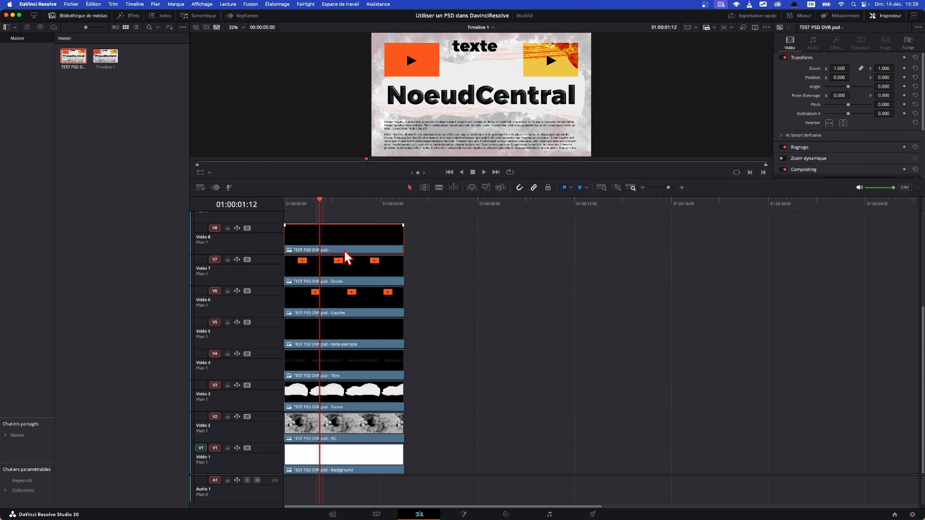
Step: Move the playhead to 01:00:00:05 and select the texte exemple clip on track V5
{"action": "left_click_drag", "start_coordinate": [320, 268], "coordinate": [288, 257]}
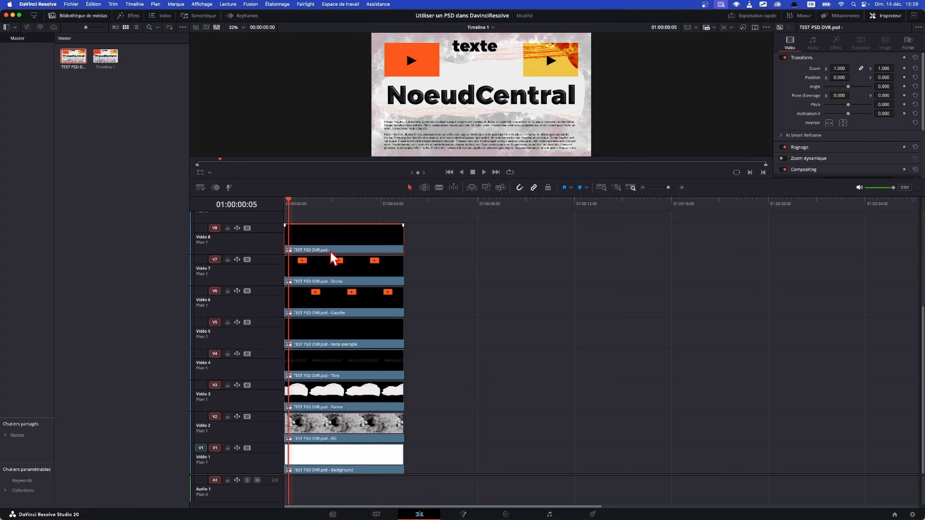
{"action": "left_click", "coordinate": [363, 339]}
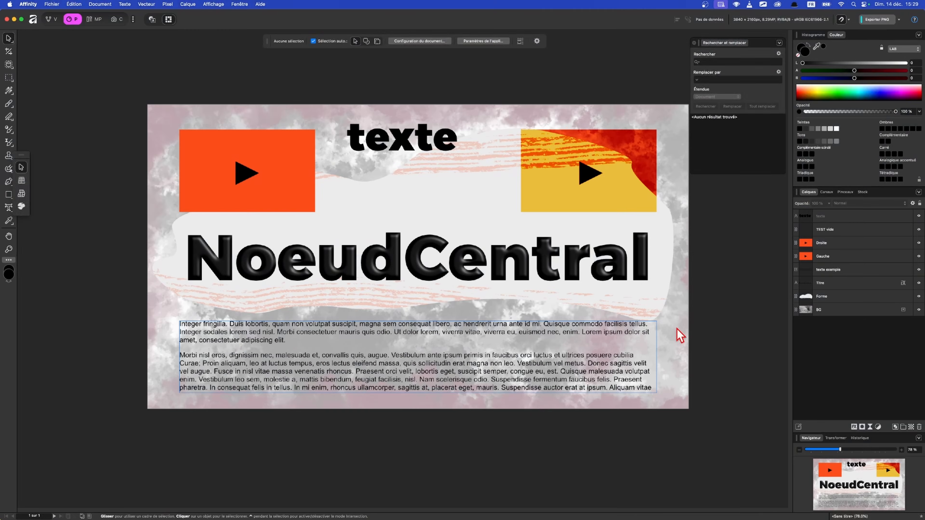
{"action": "key", "text": "super+a"}
{"action": "right_click", "coordinate": [503, 363]}
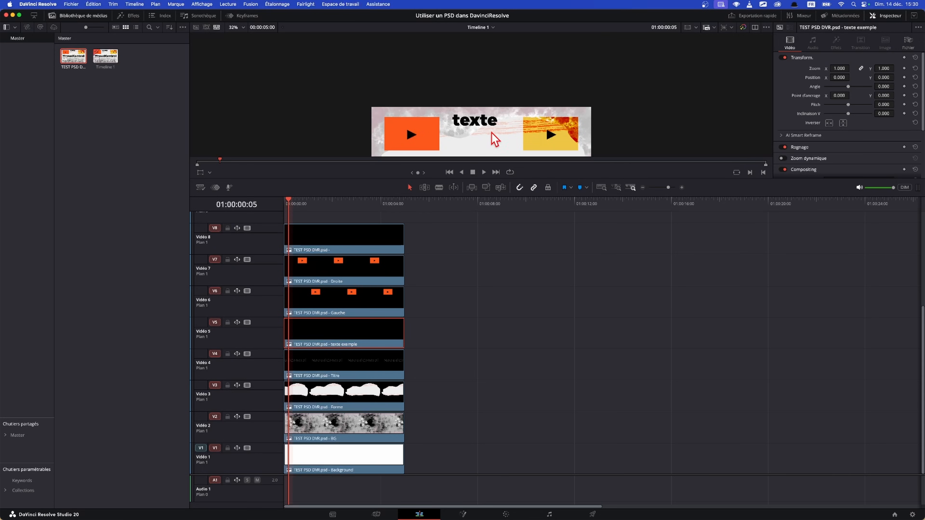
Step: Inspect the paragraph text up close in the viewer, and disable and re-enable the Forme clip to compare the image
{"action": "scroll", "coordinate": [500, 111], "scroll_direction": "up", "scroll_amount": 3}
{"action": "scroll", "coordinate": [498, 126], "scroll_direction": "up", "scroll_amount": 10}
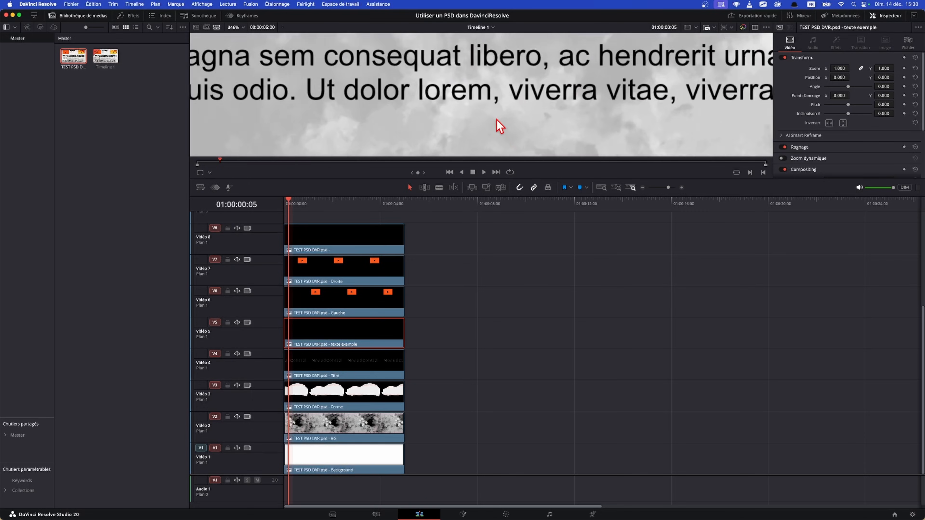
{"action": "scroll", "coordinate": [554, 117], "scroll_direction": "down", "scroll_amount": 12}
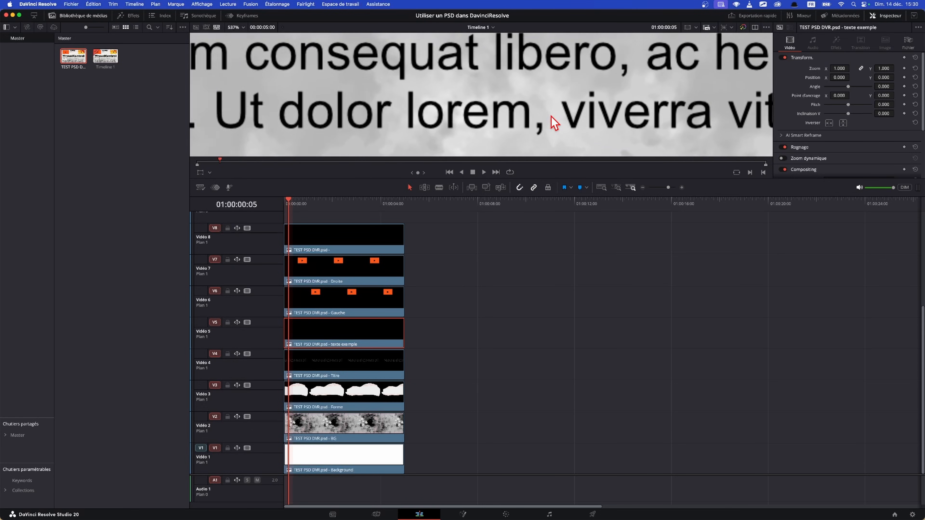
{"action": "scroll", "coordinate": [595, 136], "scroll_direction": "down", "scroll_amount": 3}
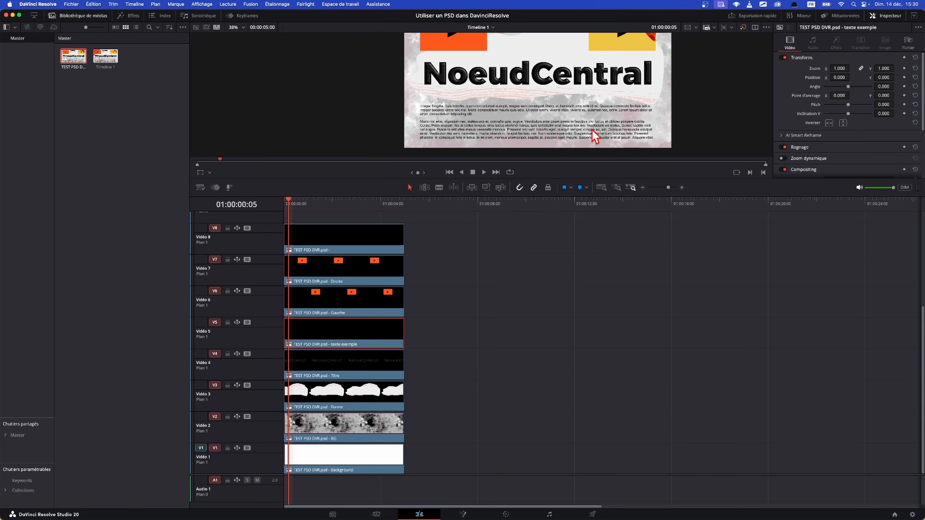
{"action": "left_click", "coordinate": [374, 404]}
{"action": "key", "text": "d"}
{"action": "key", "text": "d"}
{"action": "key", "text": "d"}
{"action": "key", "text": "d"}
Step: Duplicate the BG clip into the empty area of track V2, move the playhead to 01:00:12:13 over the copy and save the project
{"action": "left_click", "coordinate": [356, 437]}
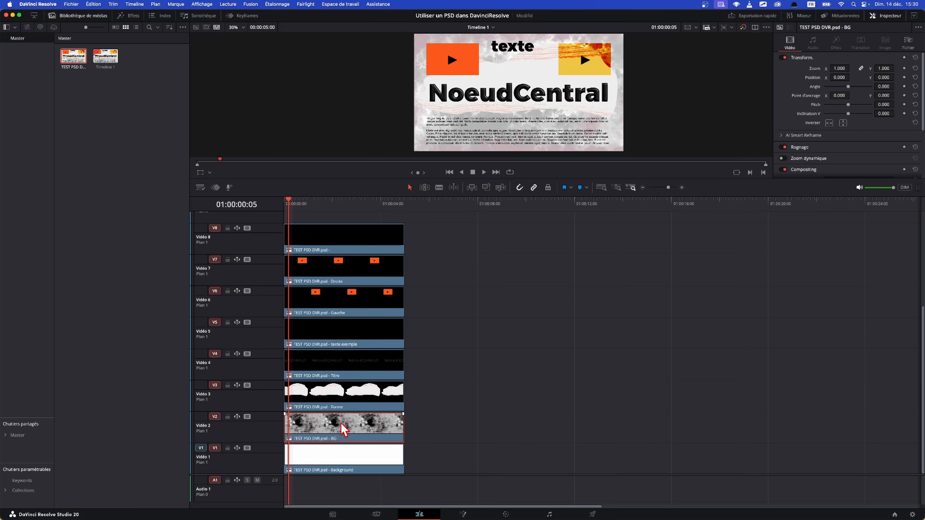
{"action": "left_click_drag", "start_coordinate": [329, 435], "coordinate": [578, 423]}
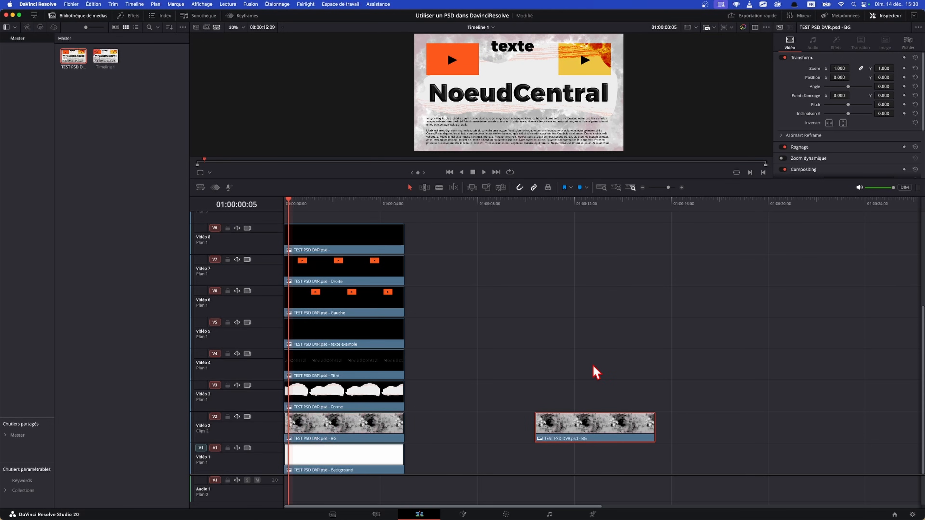
{"action": "left_click", "coordinate": [586, 355]}
{"action": "key", "text": "super+s"}
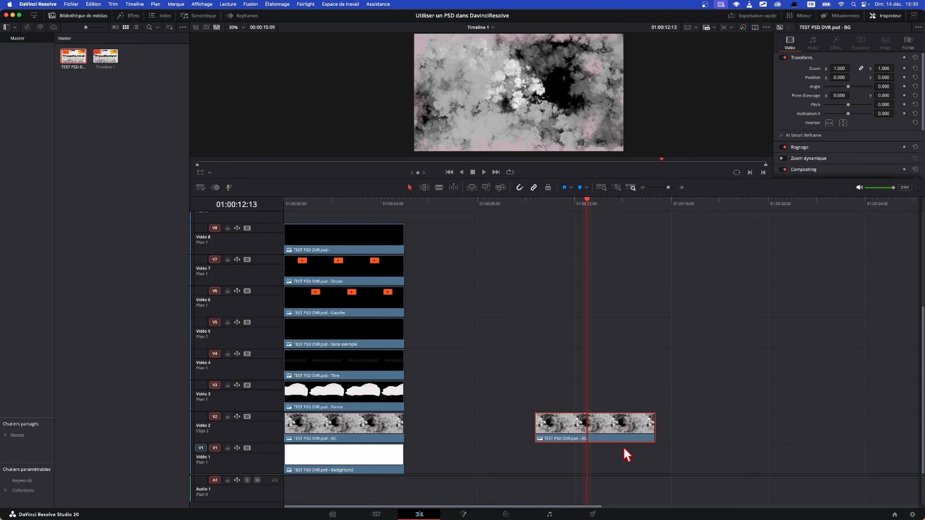
Step: Delete the duplicate BG clip from the empty area of the timeline
{"action": "left_click_drag", "start_coordinate": [615, 439], "coordinate": [759, 471]}
{"action": "left_click_drag", "start_coordinate": [689, 360], "coordinate": [740, 476]}
{"action": "key", "text": "BackSpace"}
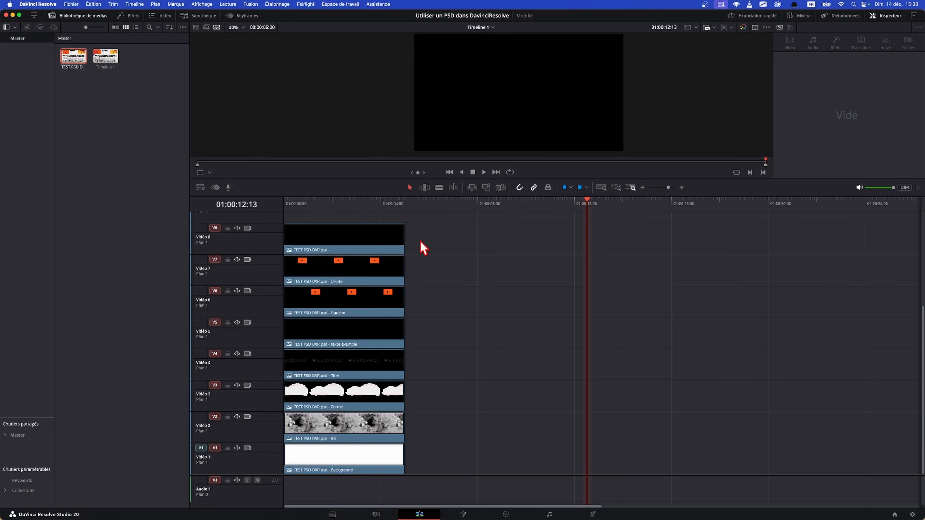
Step: Add a Fusion composition to the timeline at 01:00:07:07 and open it on the Fusion page
{"action": "left_click", "coordinate": [460, 204]}
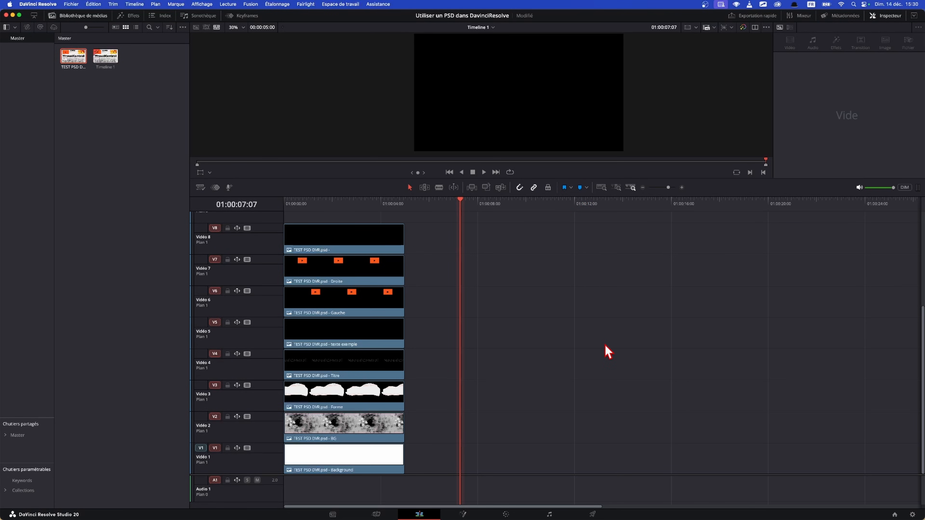
{"action": "key", "text": "shift+space"}
{"action": "type", "text": "fus"}
{"action": "key", "text": "Return"}
{"action": "key", "text": "shift+5"}
{"action": "left_click_drag", "start_coordinate": [309, 408], "coordinate": [695, 440]}
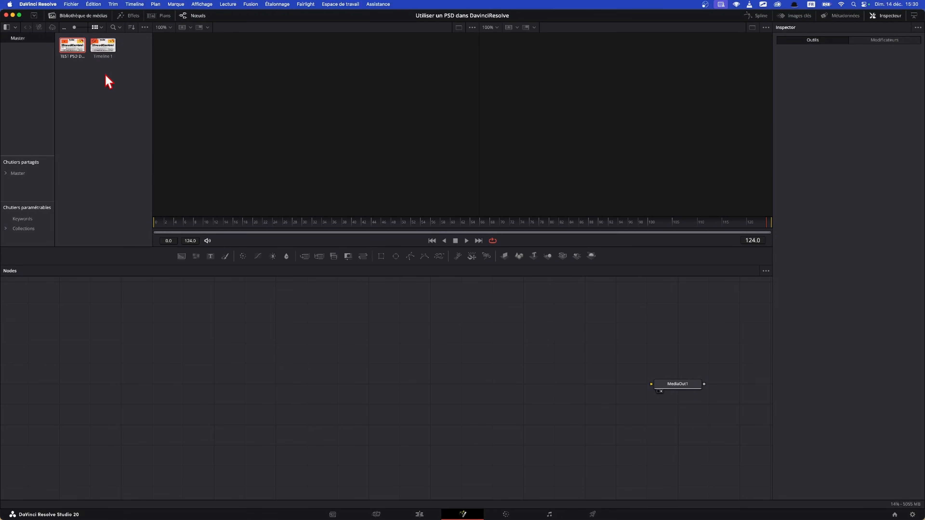
Step: Add TEST PSD DVR.psd to the composition as a media input, display it in the viewer and choose its unnamed layer as the Calque
{"action": "left_click_drag", "start_coordinate": [64, 47], "coordinate": [378, 168]}
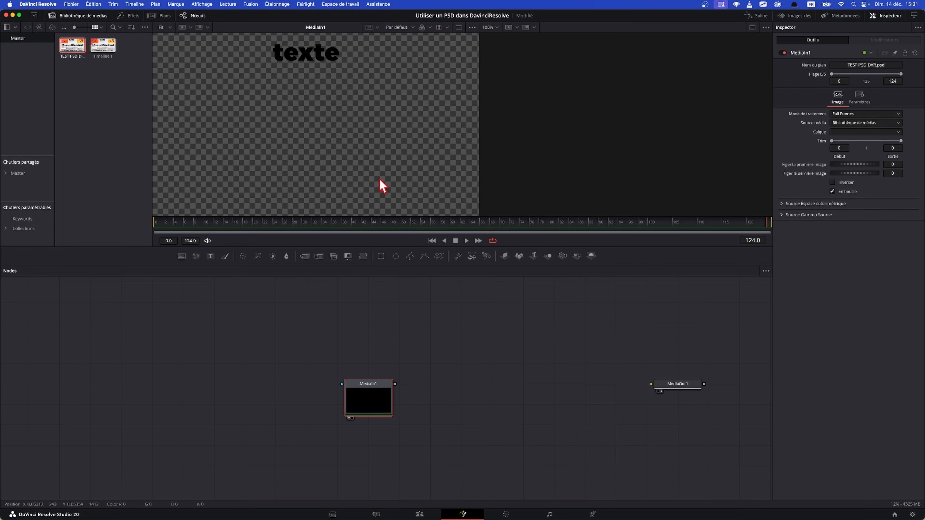
{"action": "scroll", "coordinate": [386, 111], "scroll_direction": "down", "scroll_amount": 2}
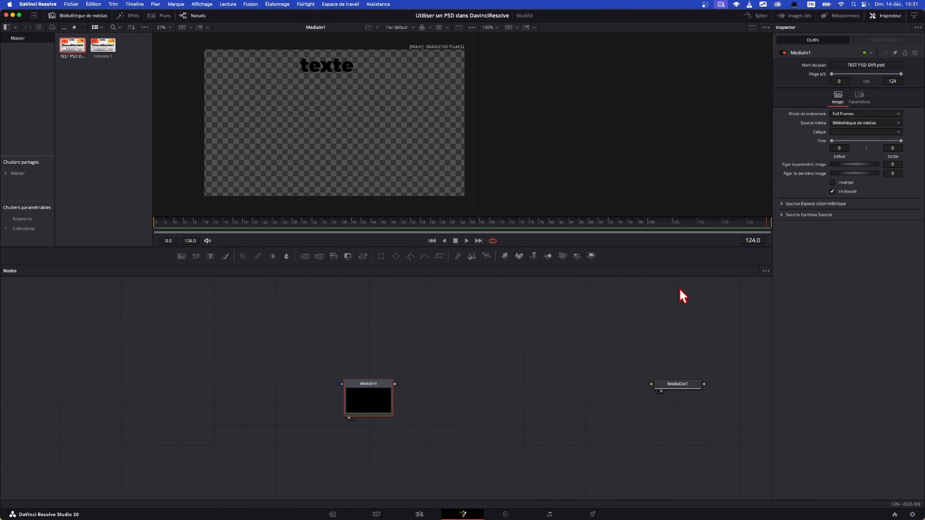
{"action": "left_click", "coordinate": [838, 133]}
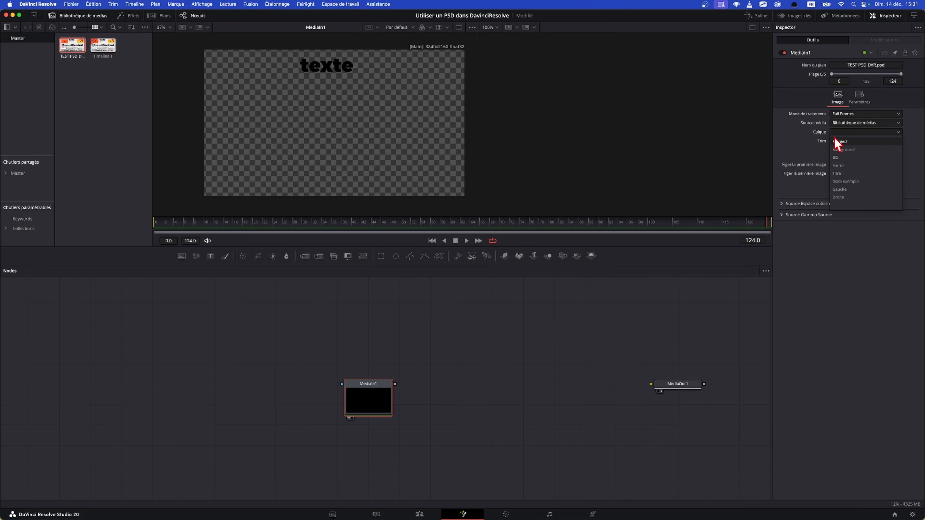
{"action": "left_click", "coordinate": [841, 207]}
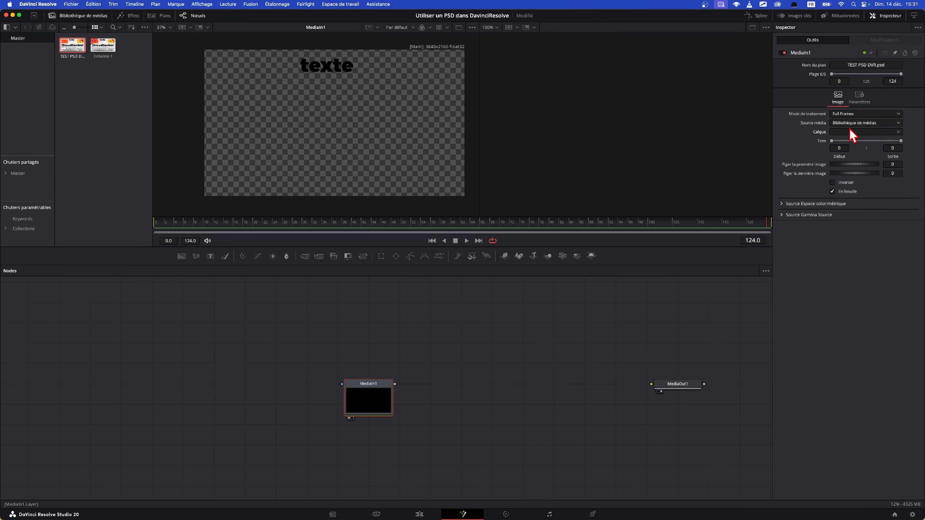
Step: Switch to Affinity, select the texte title to check its layer name, and return to DaVinci Resolve
{"action": "key", "text": "super+Tab"}
{"action": "left_click", "coordinate": [10, 38]}
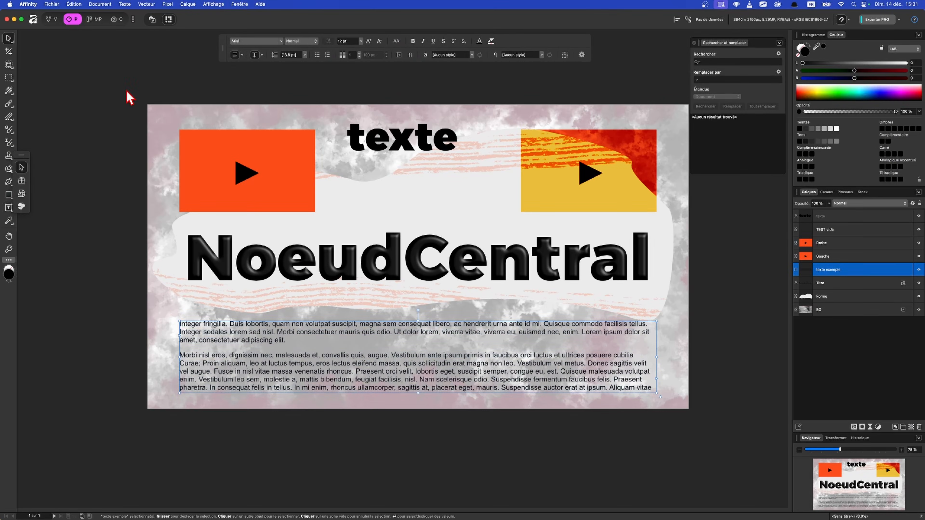
{"action": "left_click", "coordinate": [402, 150]}
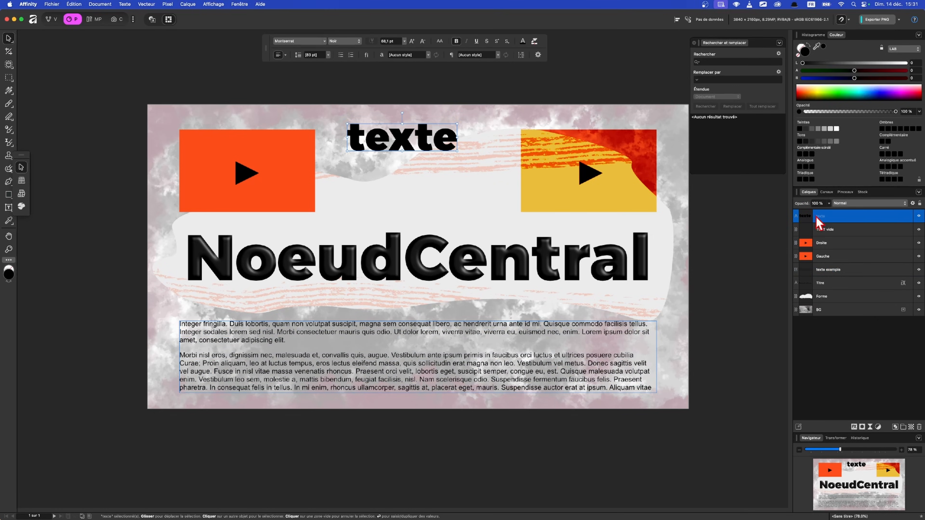
{"action": "key", "text": "super+Tab"}
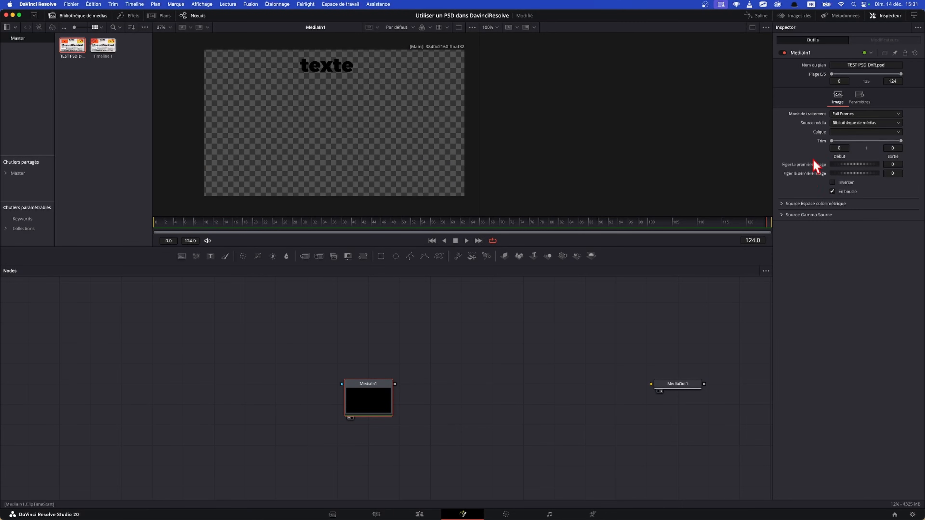